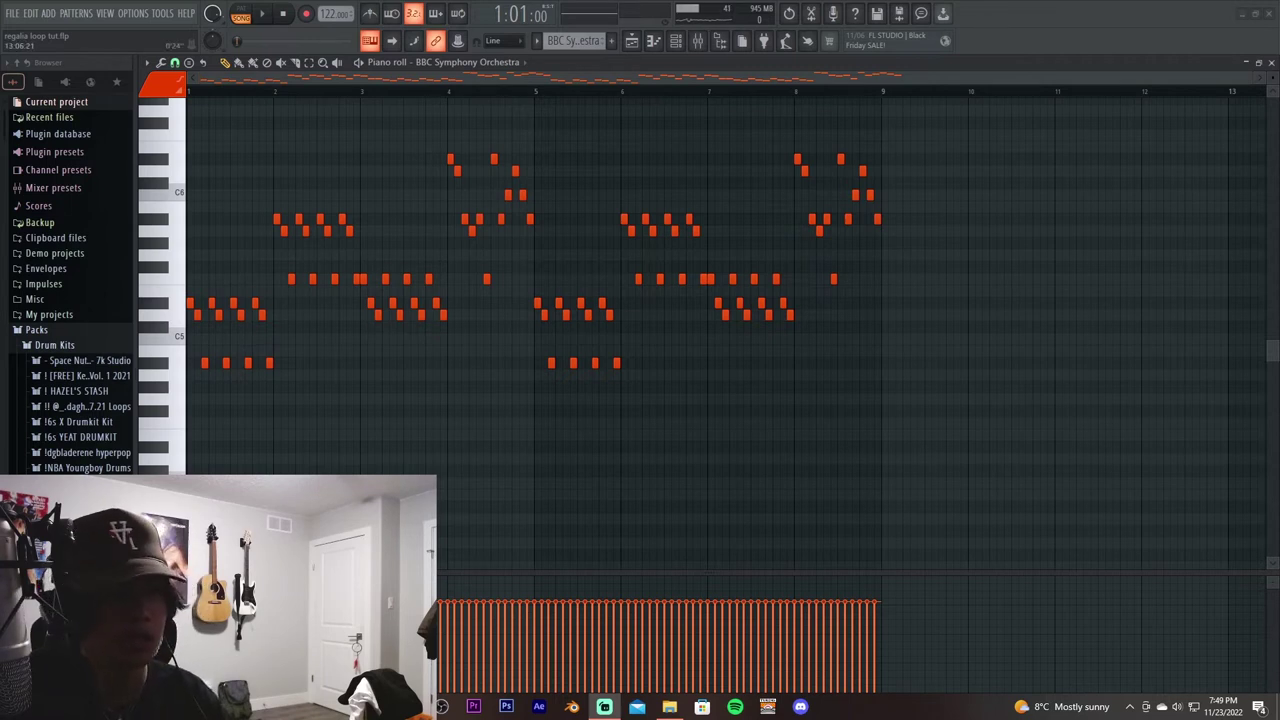
- Open the first BBC Symphony Orchestra channel's instrument and check its Violins 1 spiccato sound
left_click(675, 40)
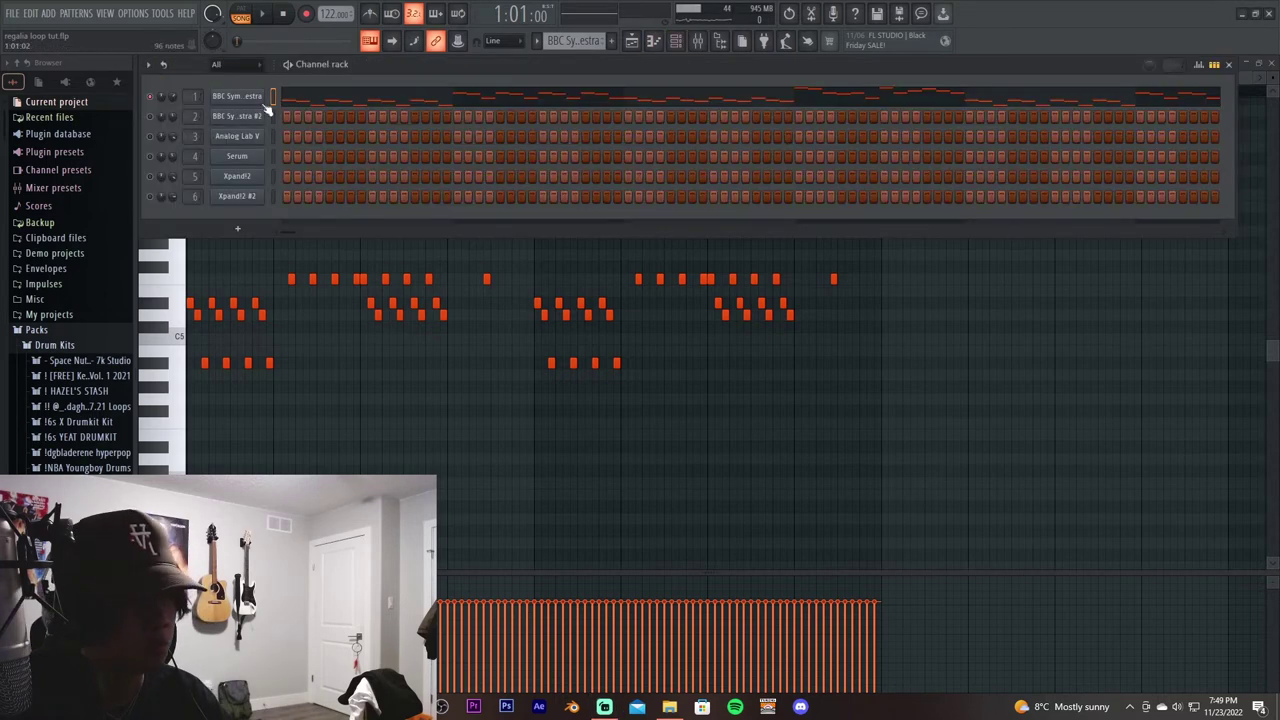
left_click(240, 95)
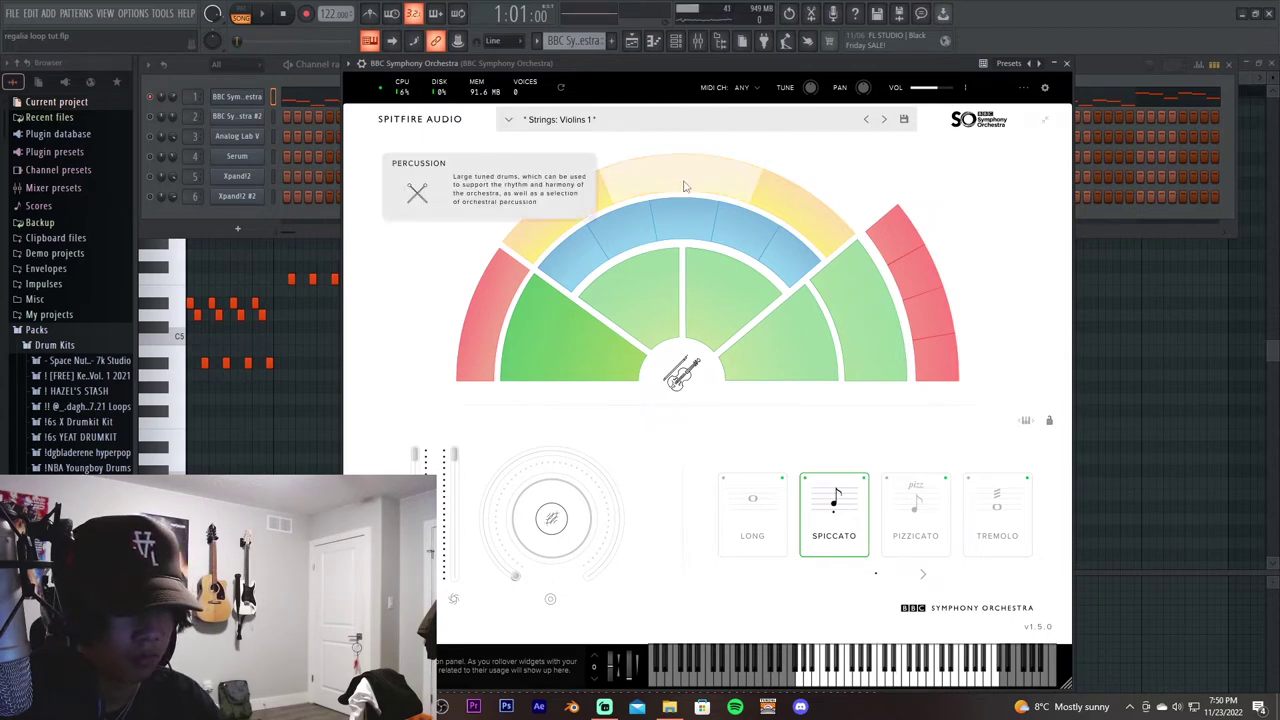
left_click(1066, 63)
- Play back the first BBC Symphony Orchestra channel's melody in the piano roll, with all eight bars in view
left_click(1049, 96)
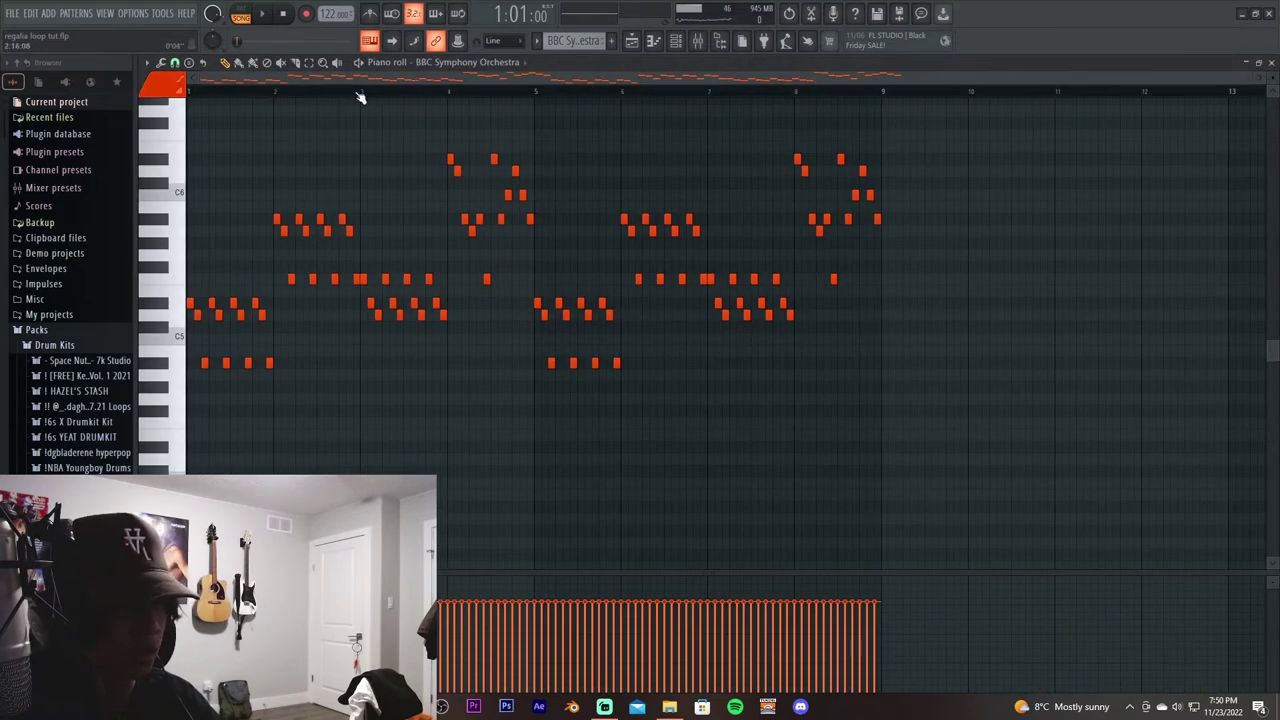
scroll(360, 97, "up", 5)
key("space")
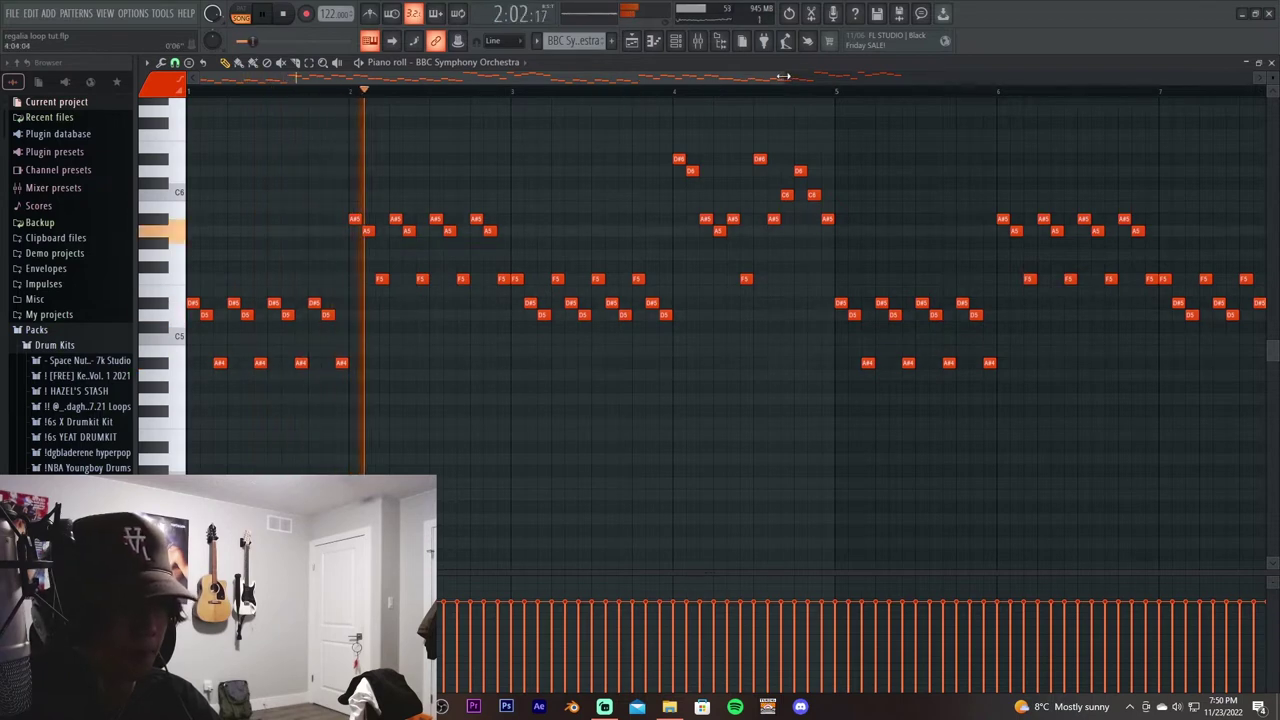
left_click_drag(783, 76, 1080, 91)
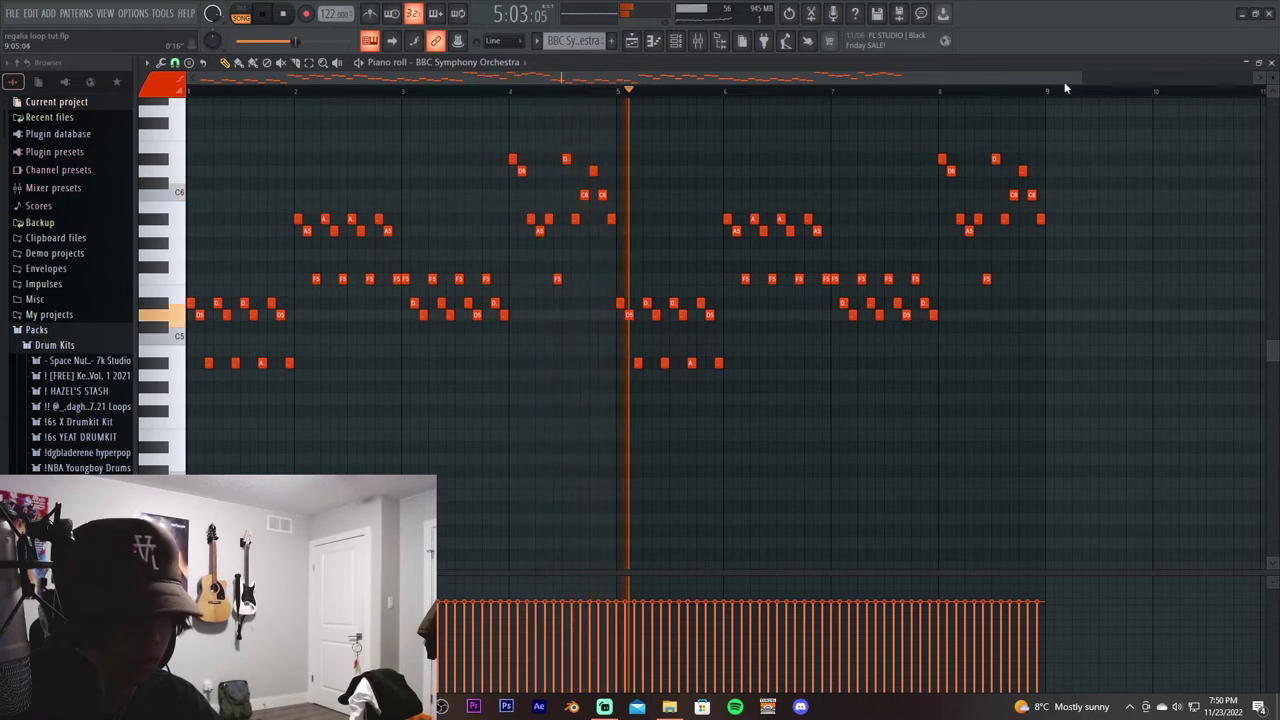
key("space")
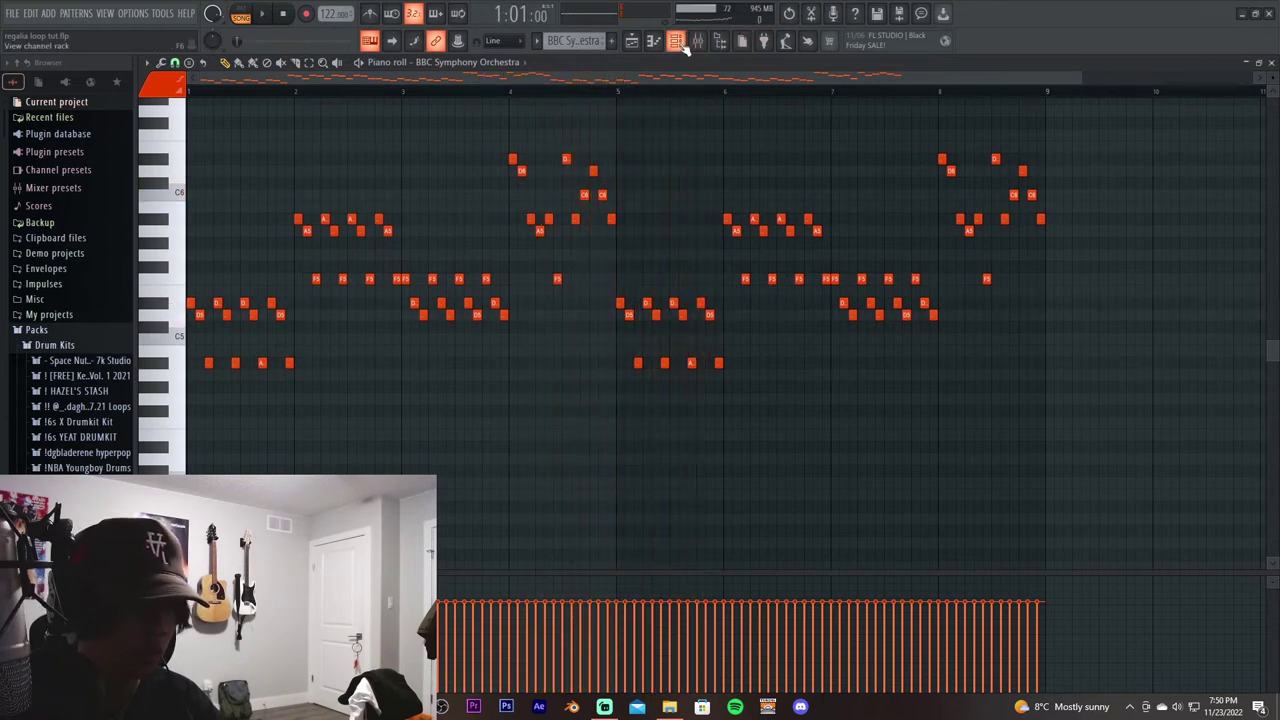
- Solo the BBC Symphony Orchestra #2 channel and check its Violins 2 spiccato sound
left_click(682, 45)
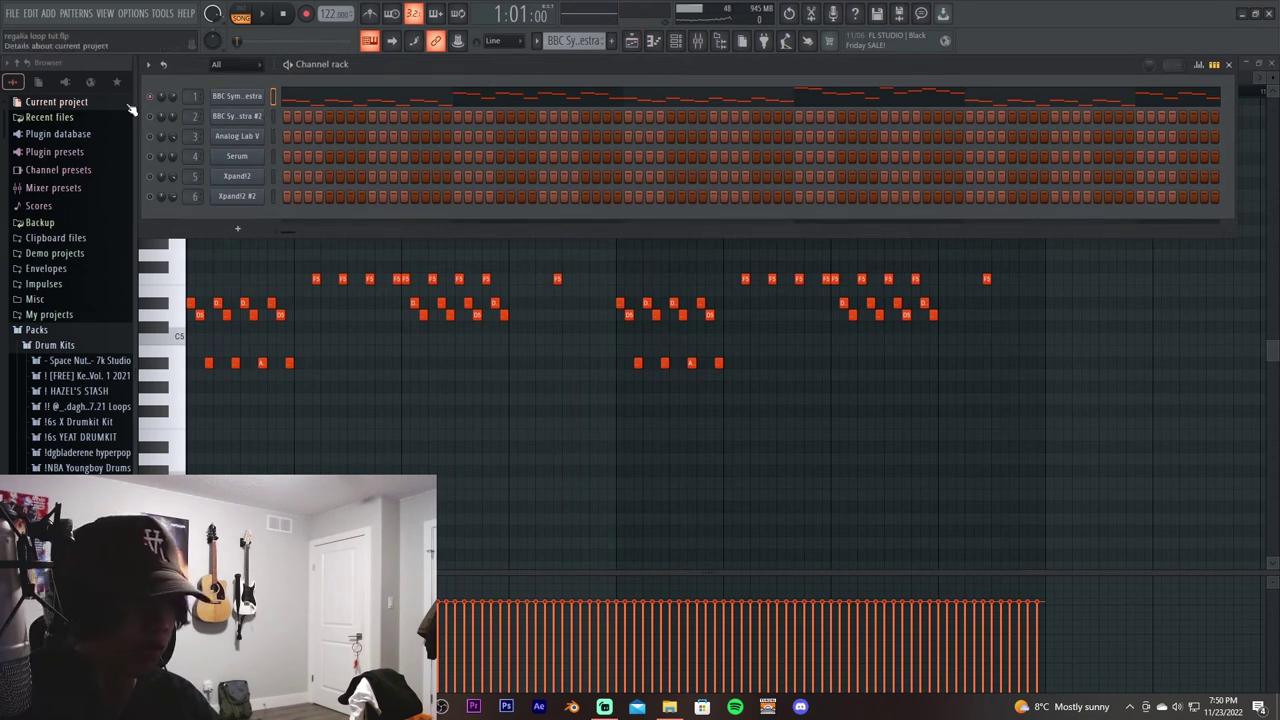
left_click(150, 116)
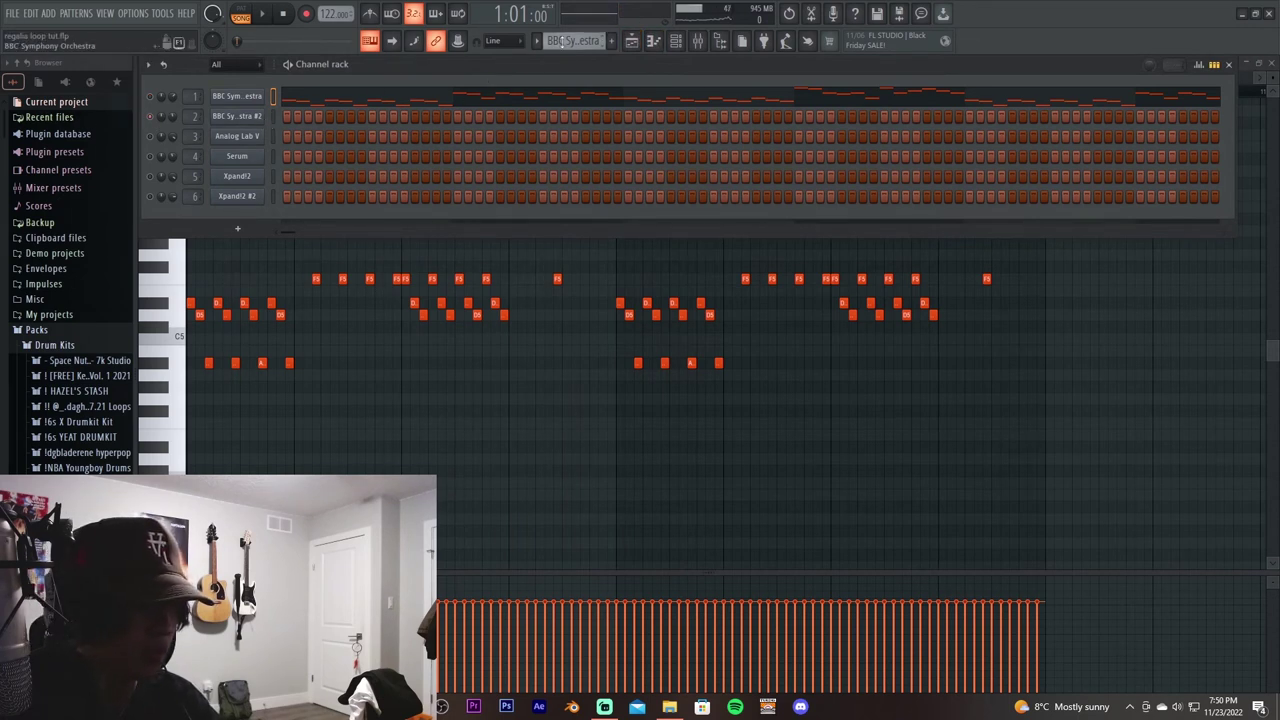
left_click(262, 118)
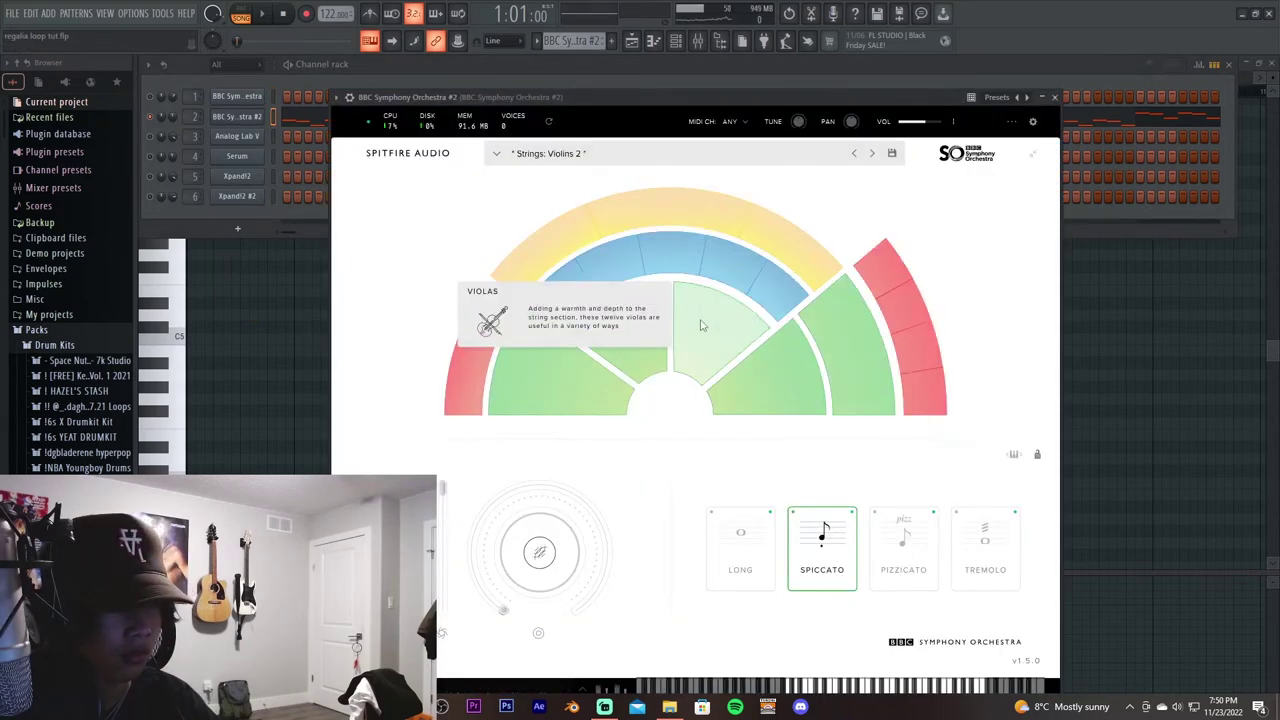
left_click(1054, 97)
- Play back the BBC Symphony Orchestra #2 melody in its piano roll
left_click(594, 128)
scroll(446, 171, "up", 3)
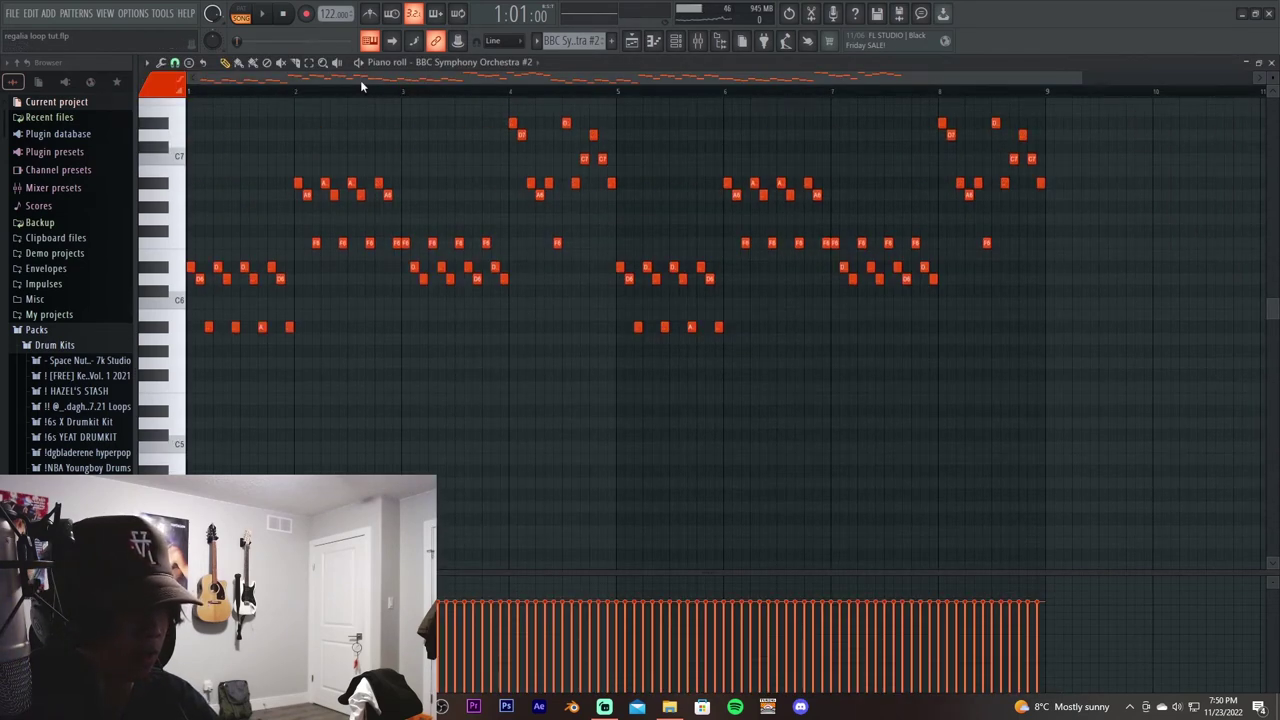
key("space")
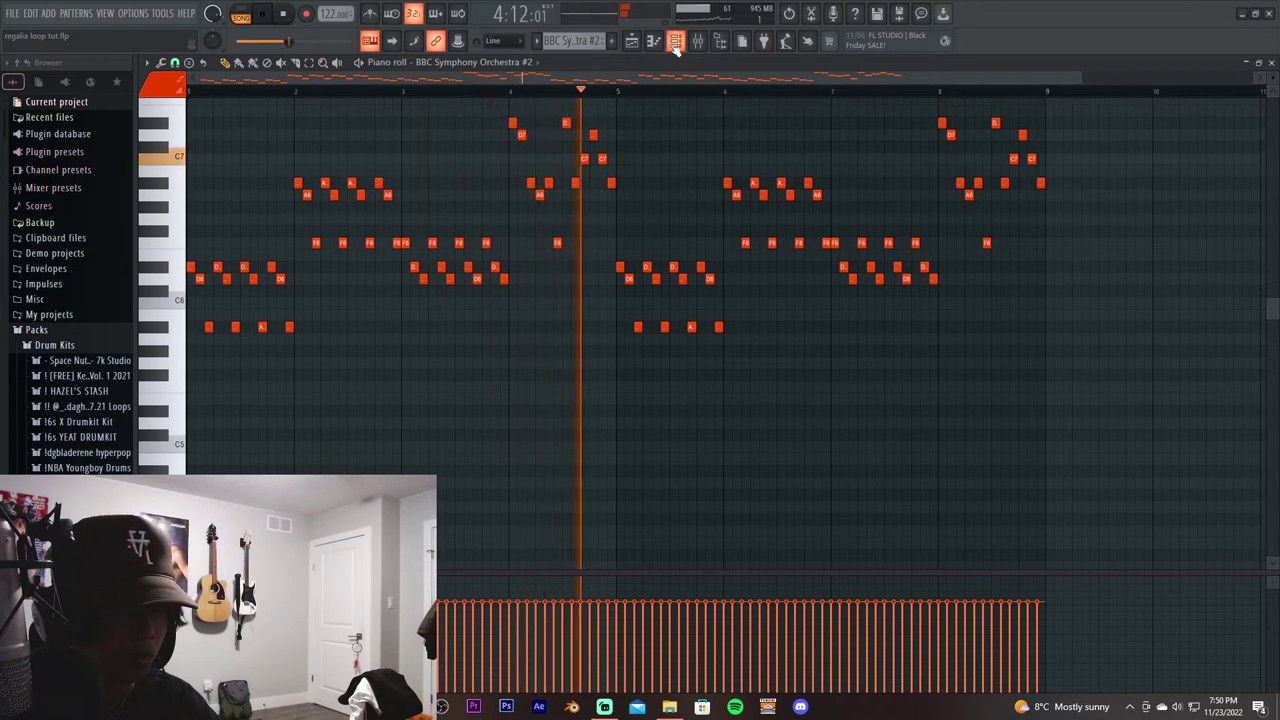
key("space")
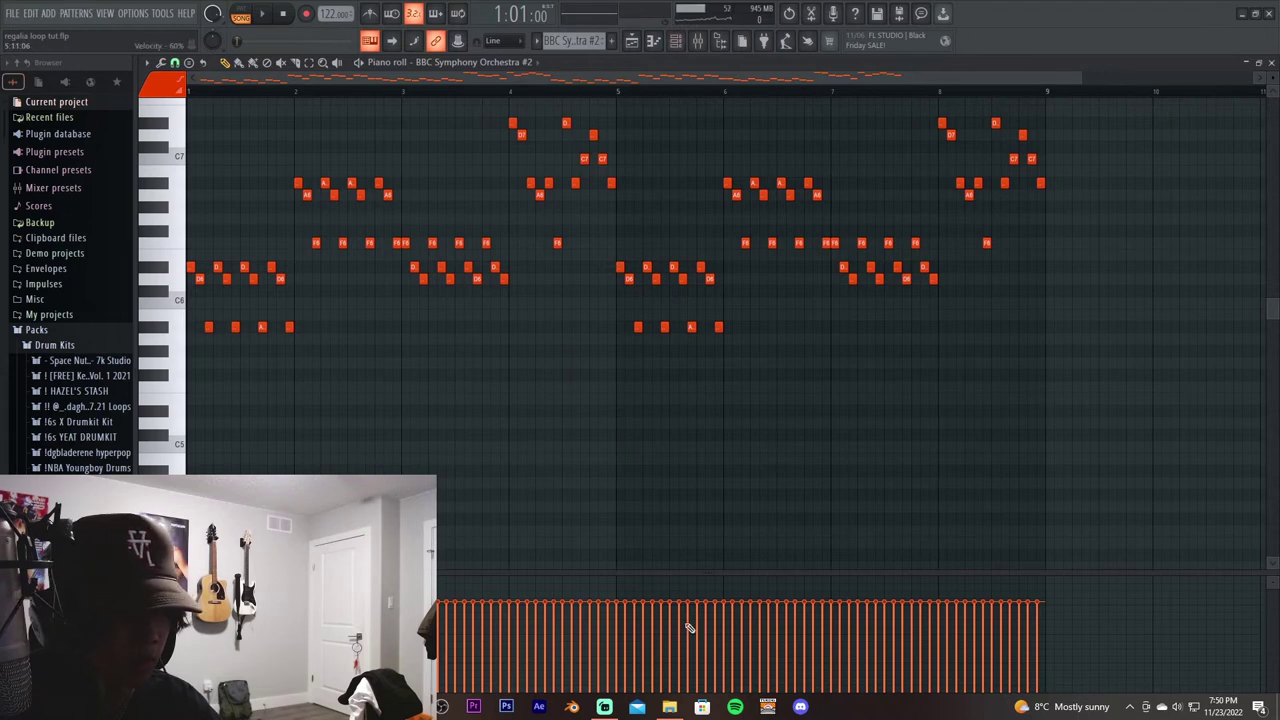
- Solo the Analog Lab V channel, switch to its pattern, and check the Japanese Jazz Studio preset in the instrument
key("F6")
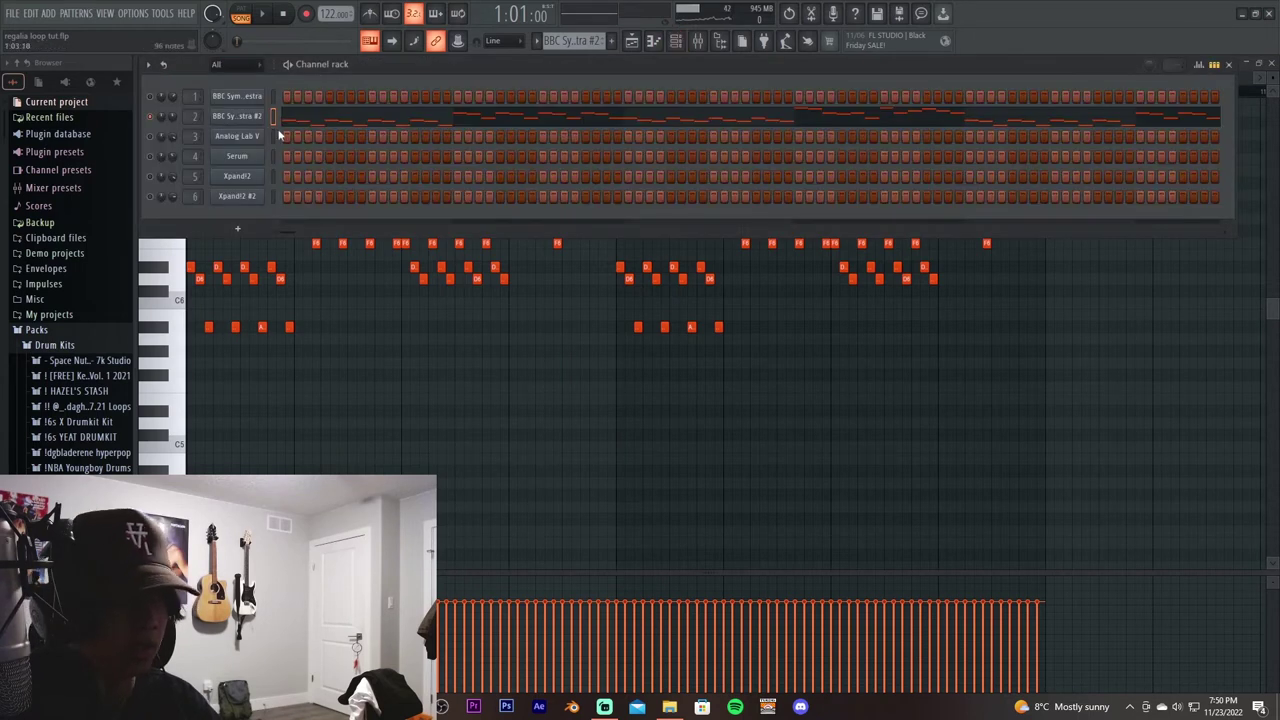
right_click(151, 136)
left_click(220, 145)
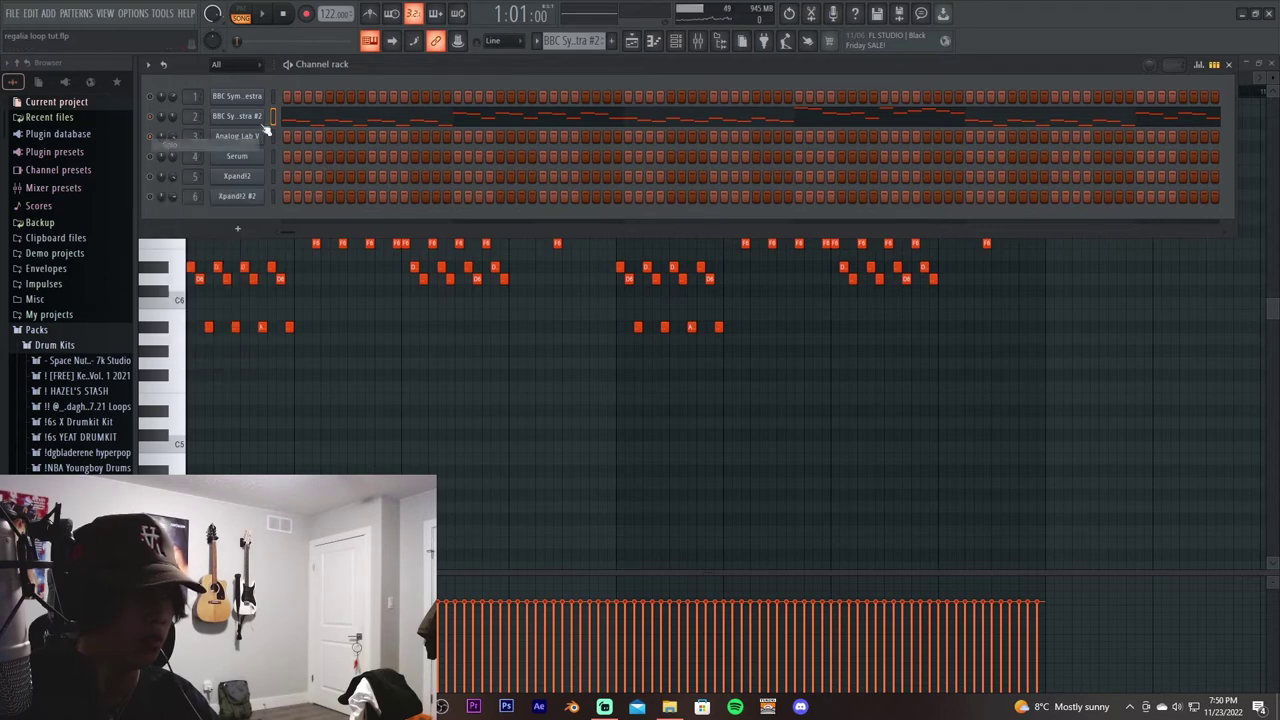
scroll(582, 41, "down", 1)
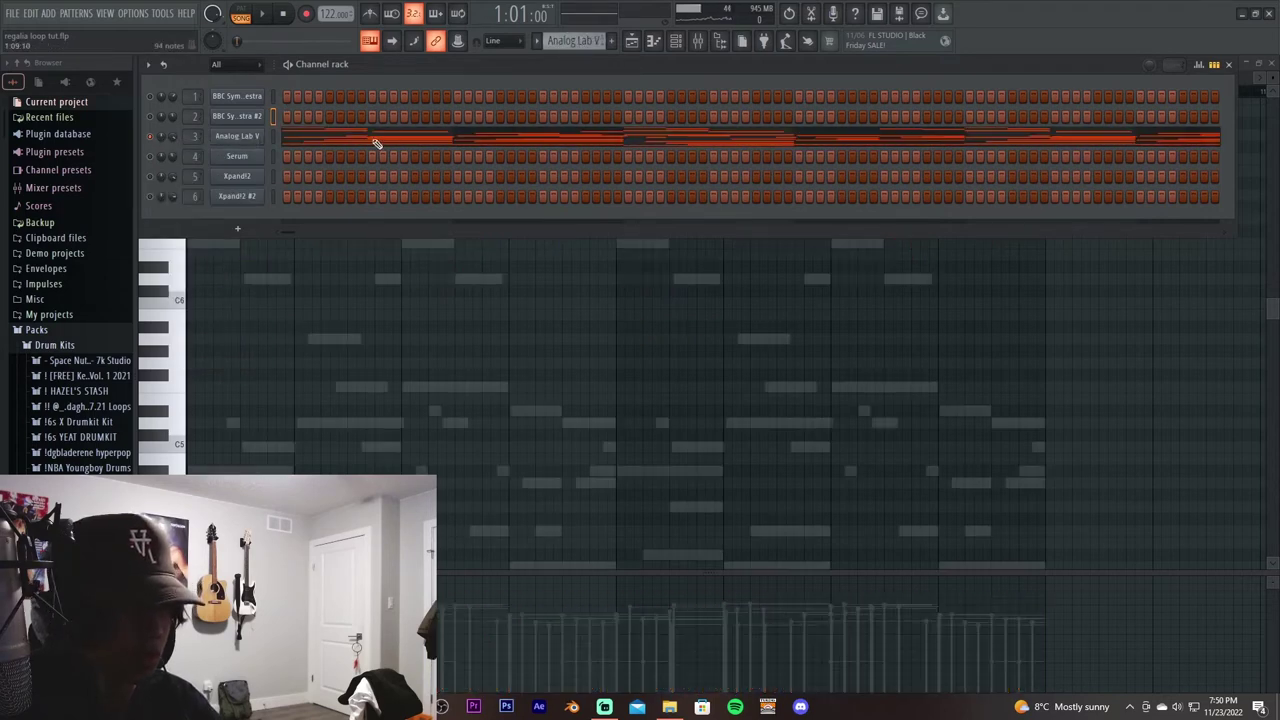
key("F6")
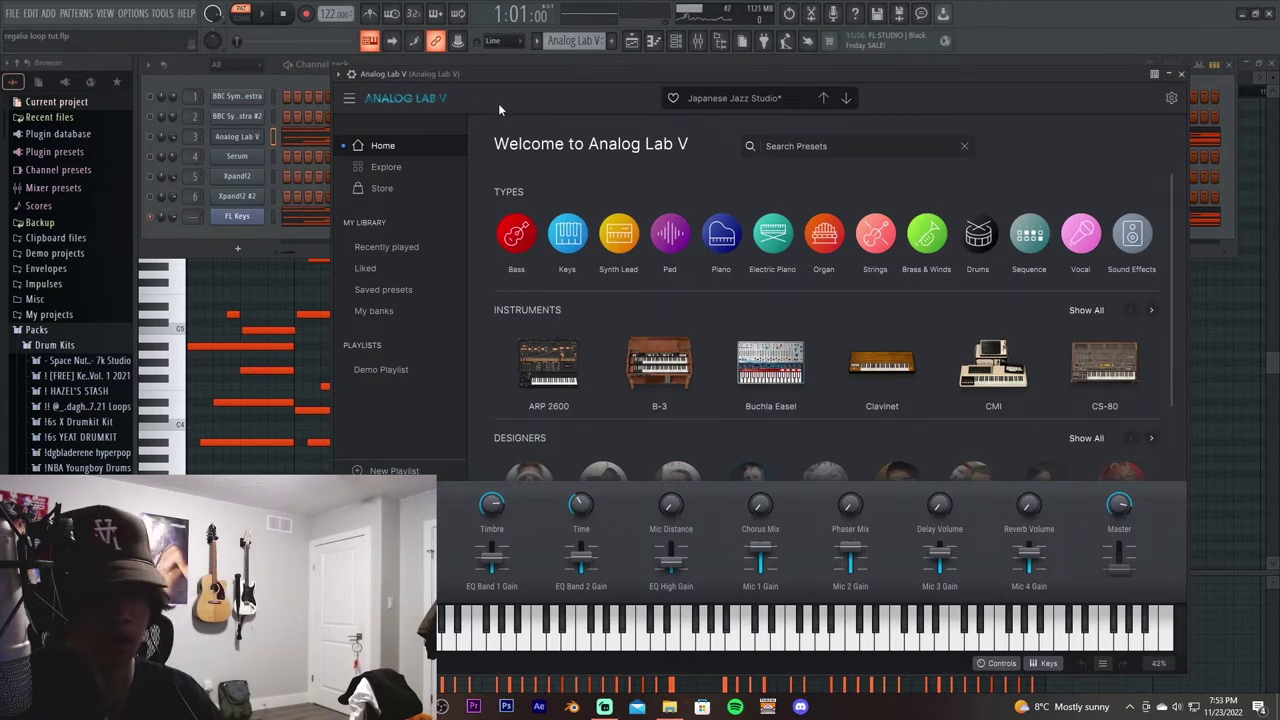
left_click(1183, 76)
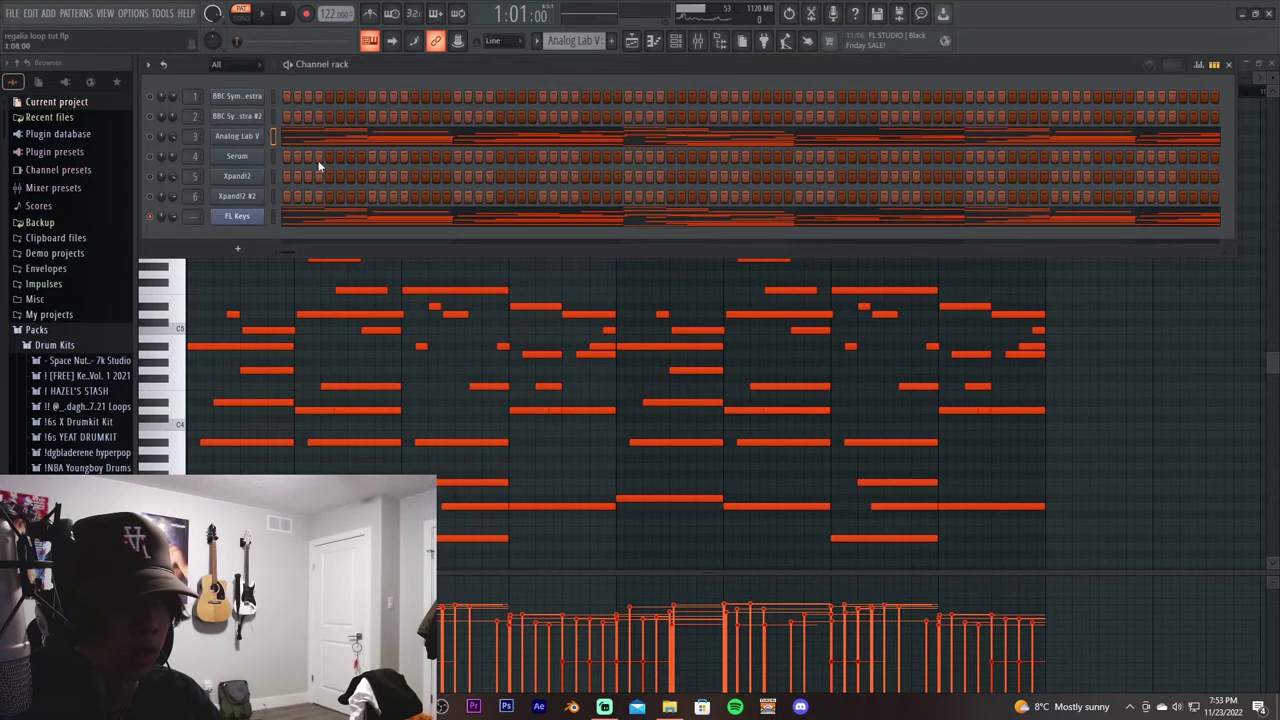
- Play back the FL Keys part in the piano roll and examine its layered chord and melody notes
left_click(304, 224)
left_click(305, 224)
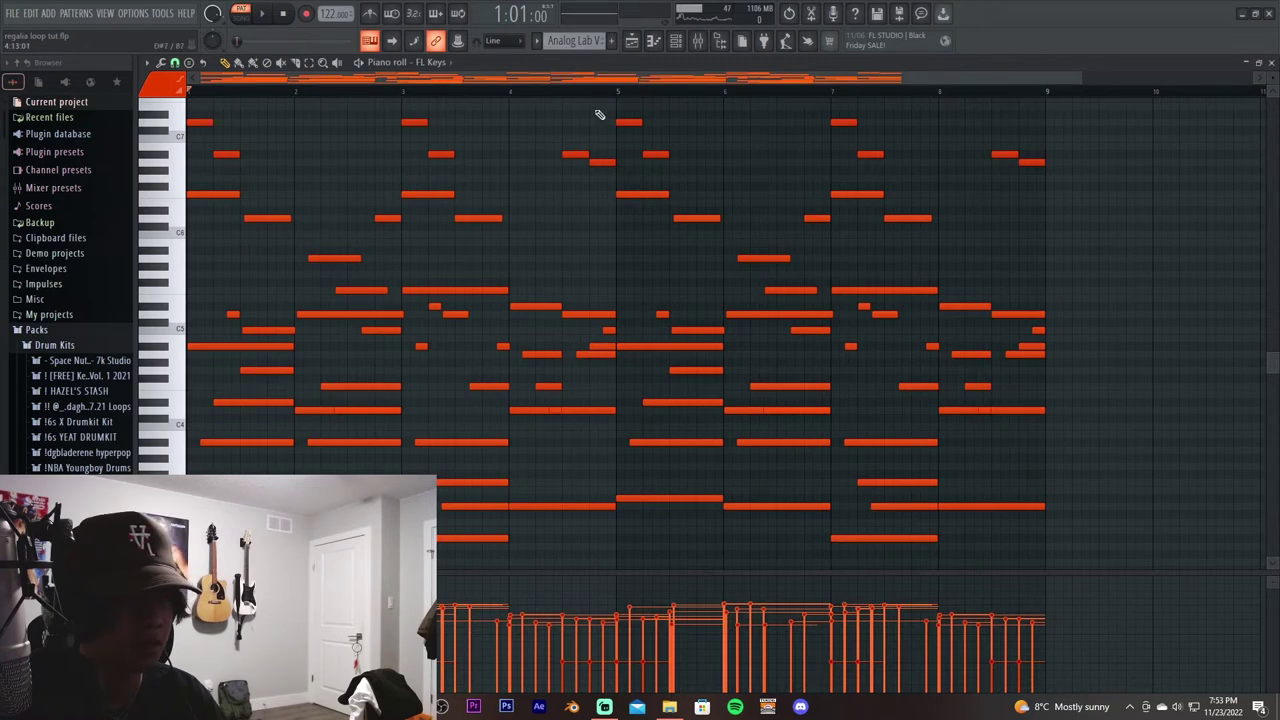
scroll(705, 128, "down", 1)
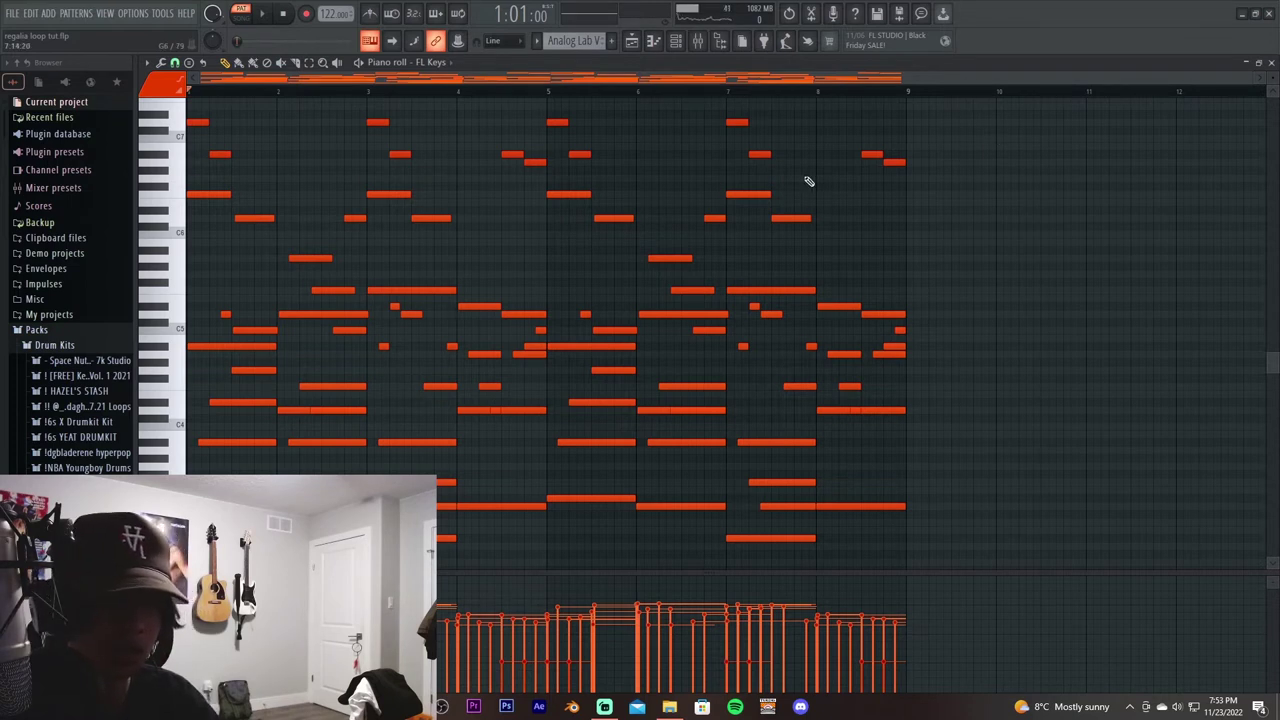
key("space")
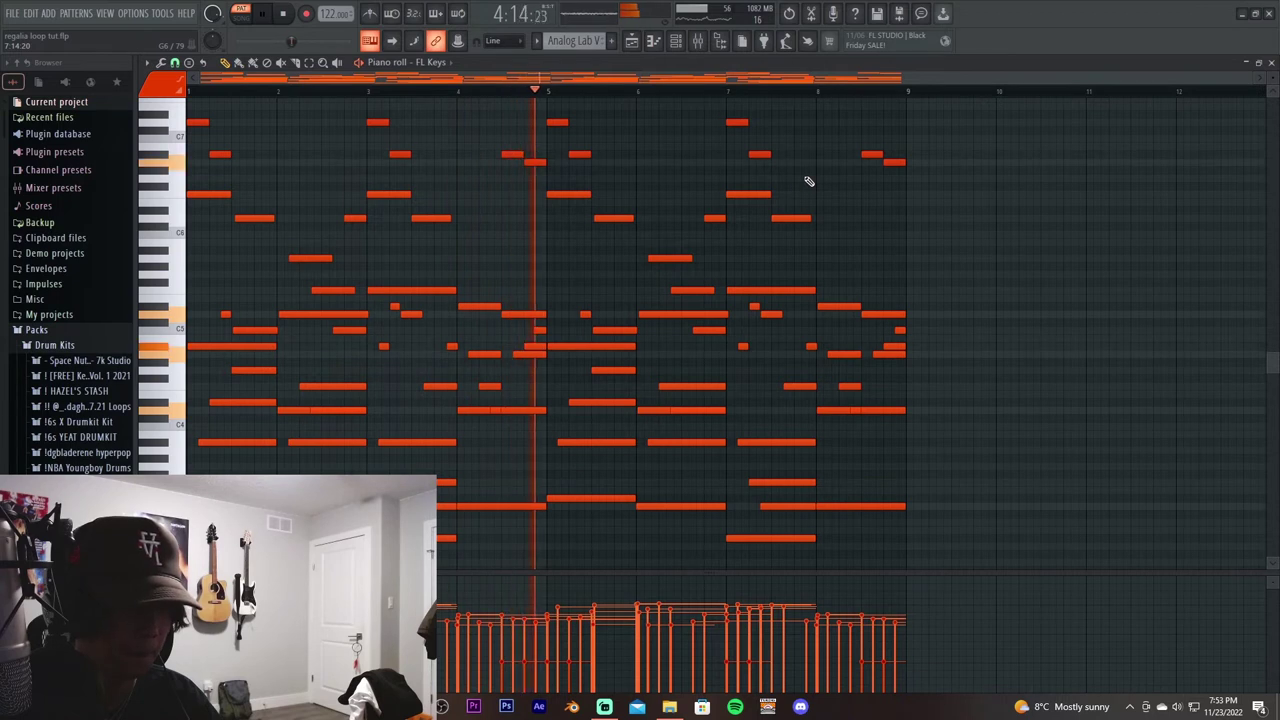
key("space")
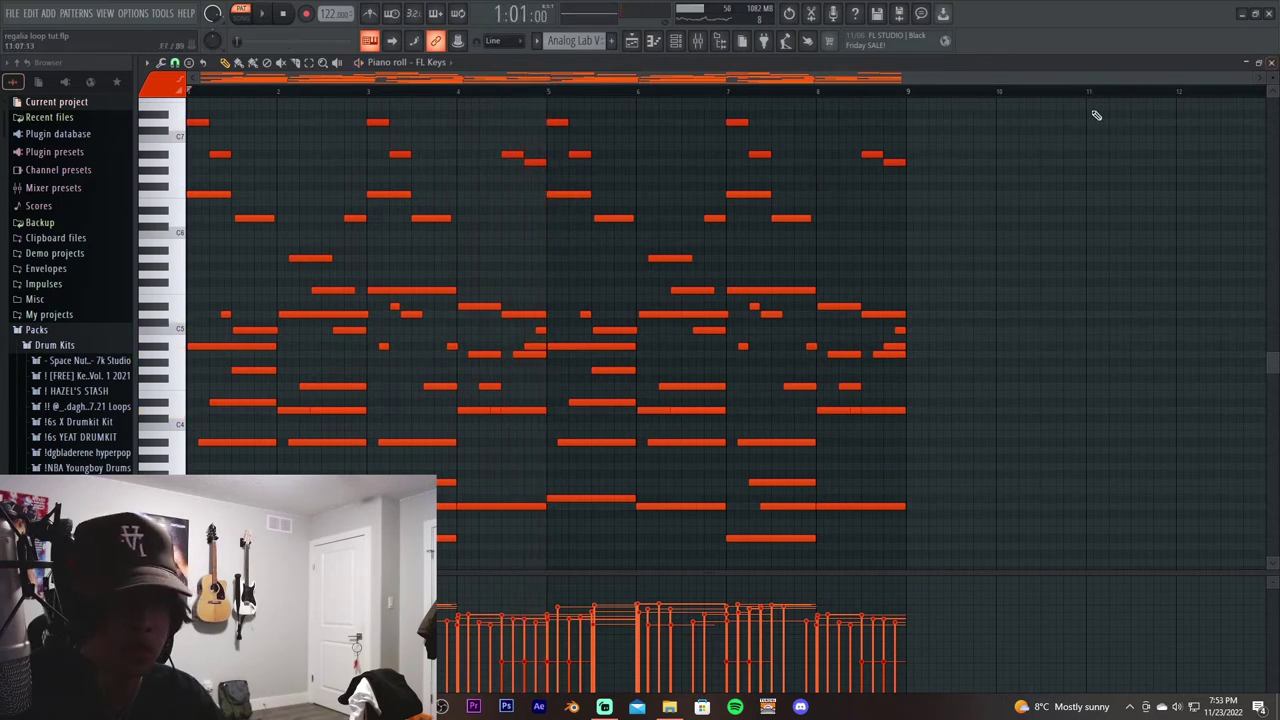
scroll(797, 197, "up", 2)
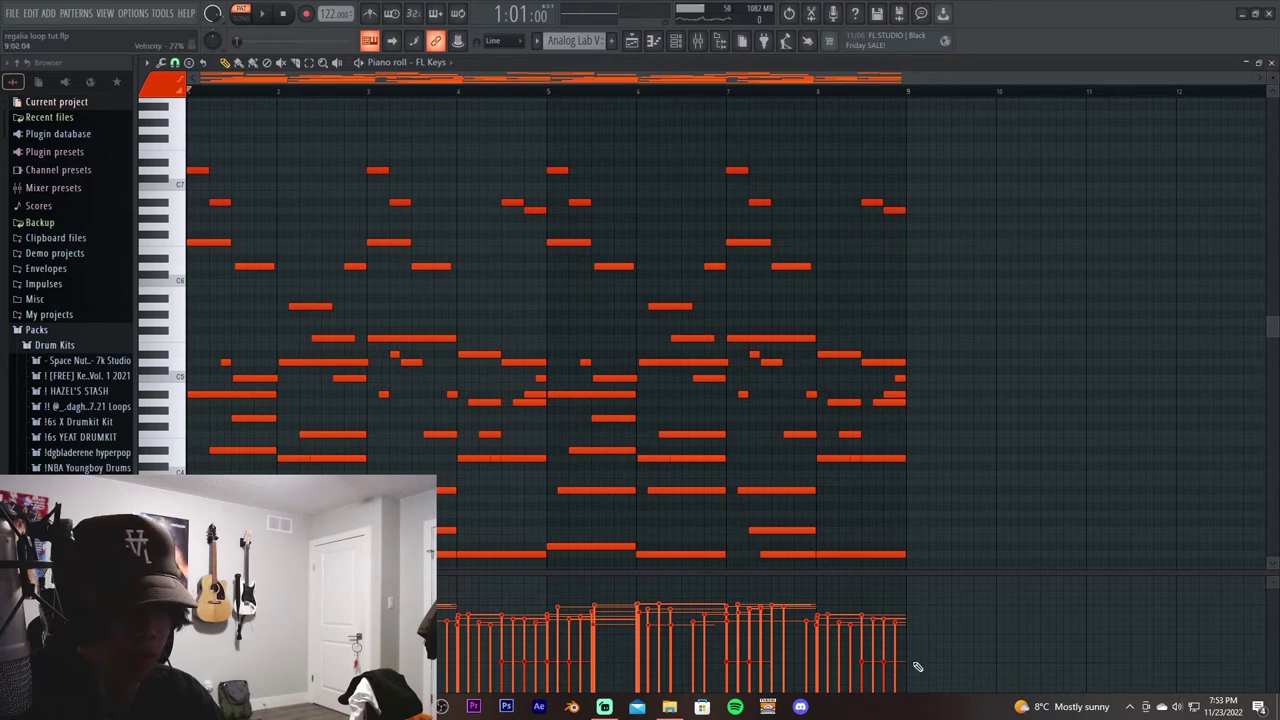
scroll(586, 409, "down", 2)
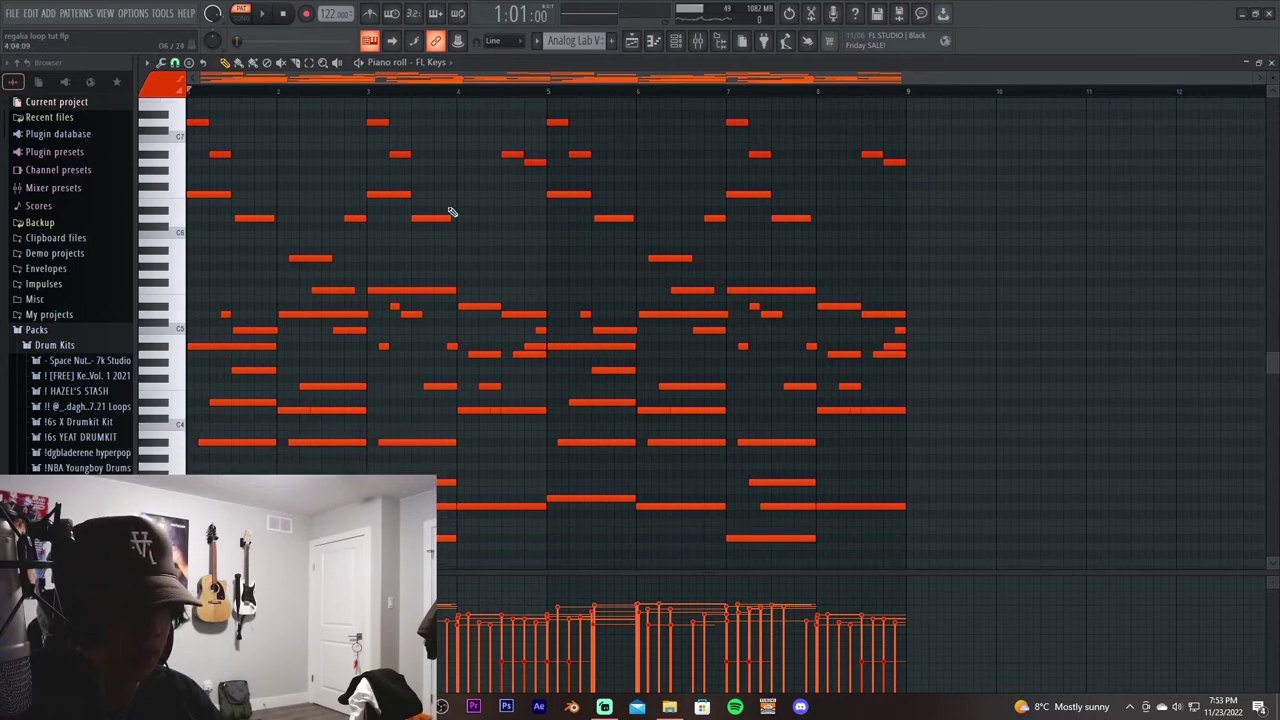
scroll(213, 98, "up", 4)
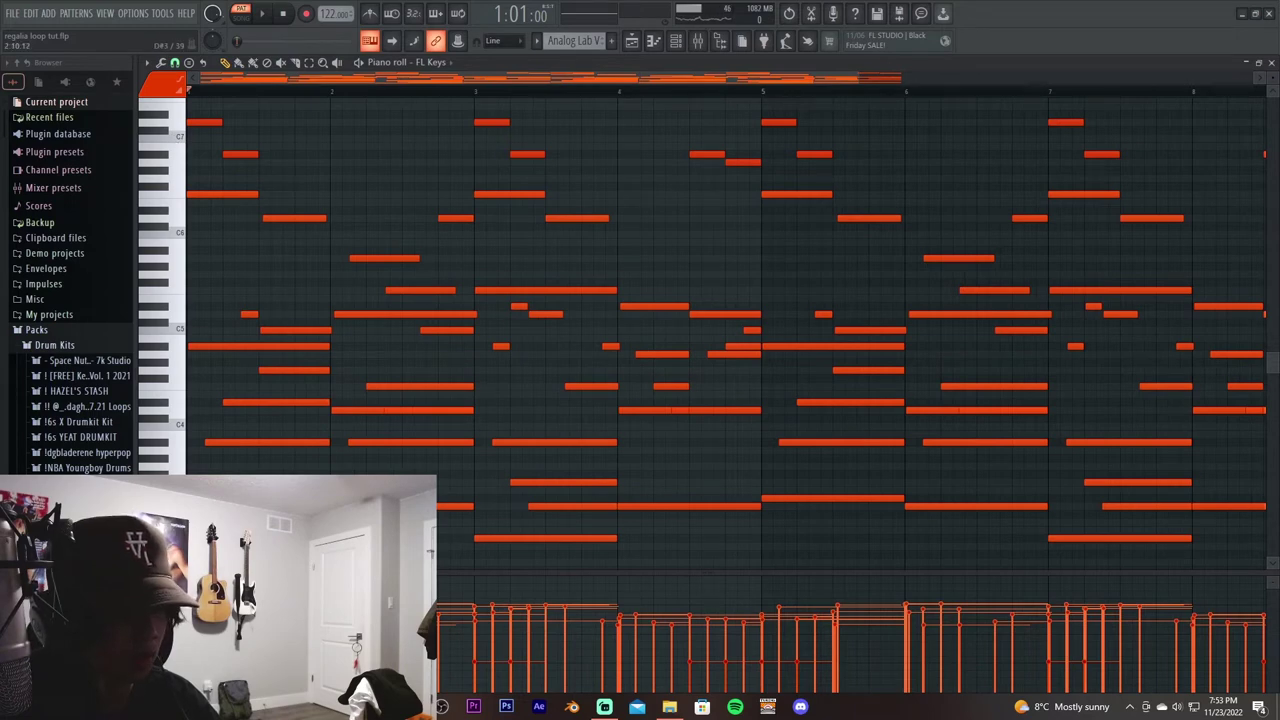
scroll(682, 85, "down", 2)
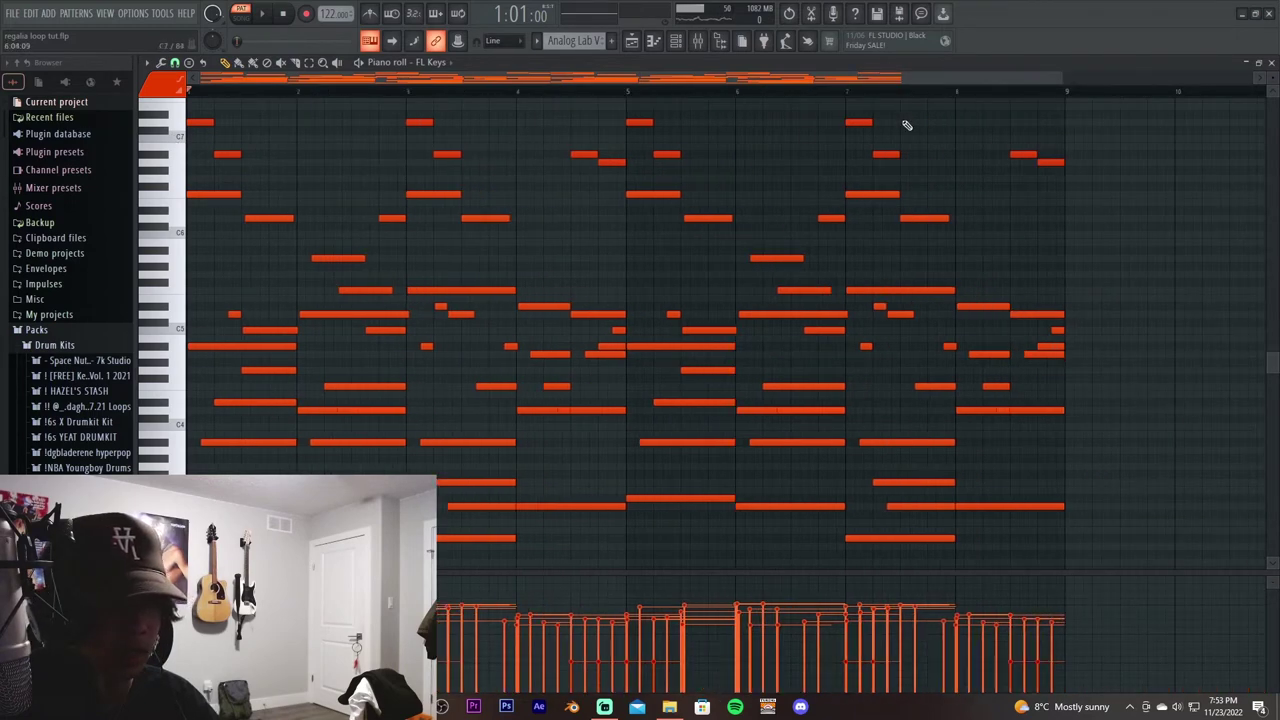
- Switch to the Serum pattern and open the Serum instrument, dismissing its missing noise file message
key("F7")
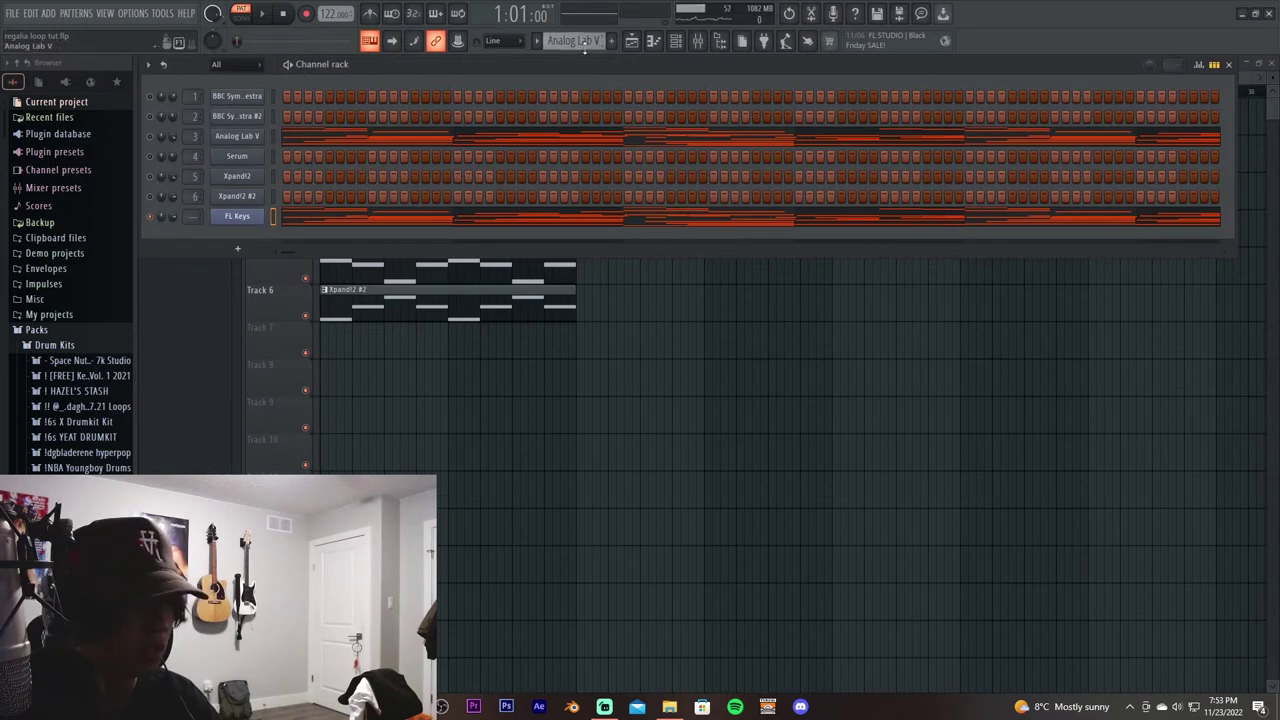
scroll(585, 42, "down", 1)
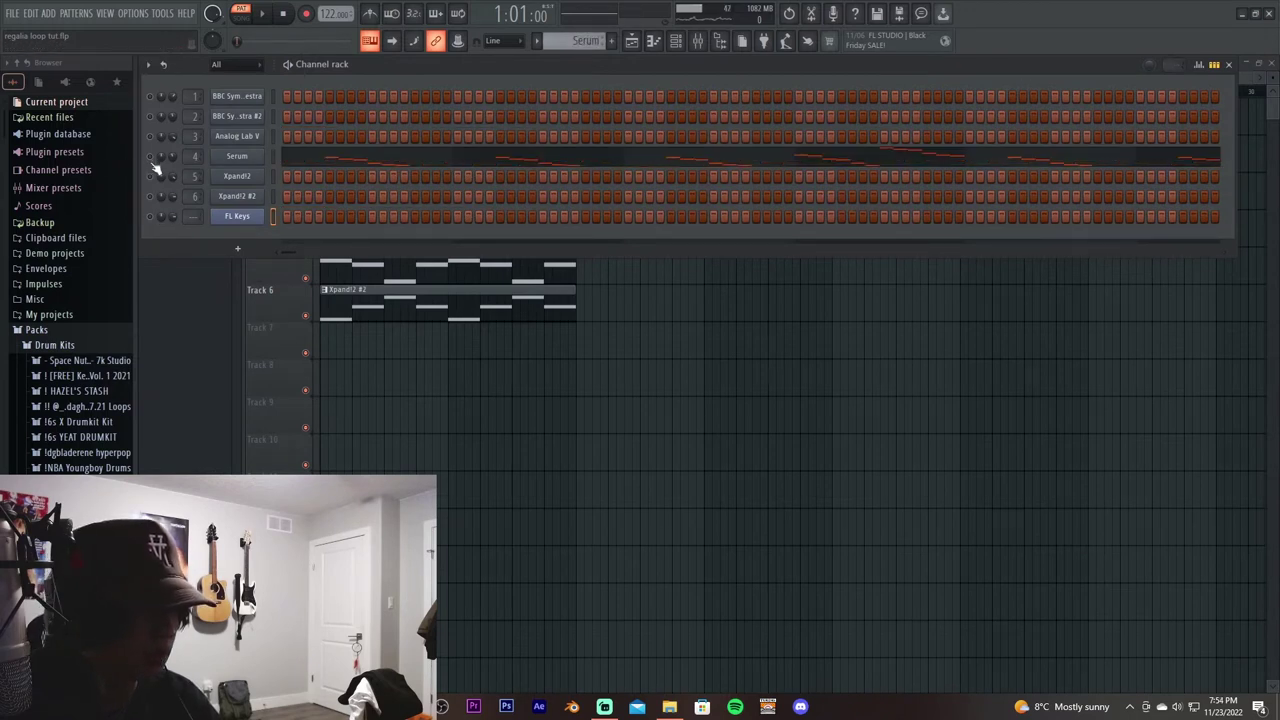
left_click(236, 157)
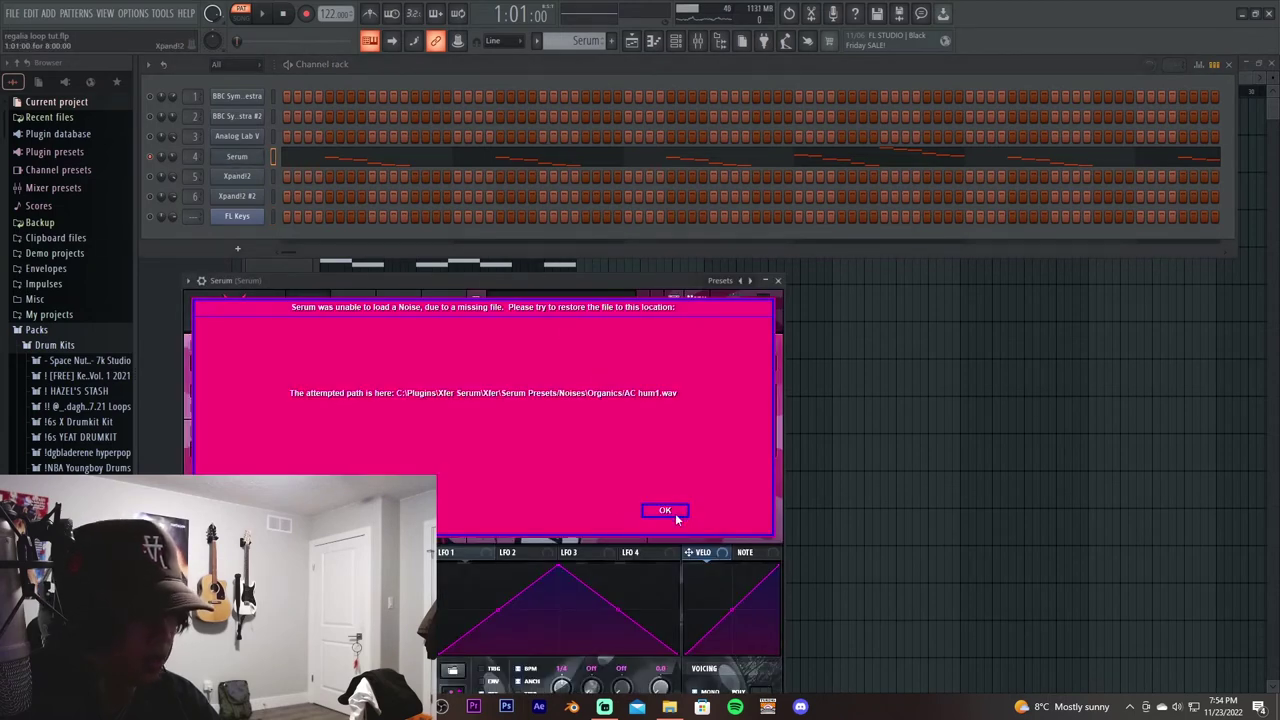
left_click(665, 511)
- Check which preset bank Serum's Lead - Head sound comes from, then close the instrument without changing the preset
left_click_drag(604, 281, 744, 176)
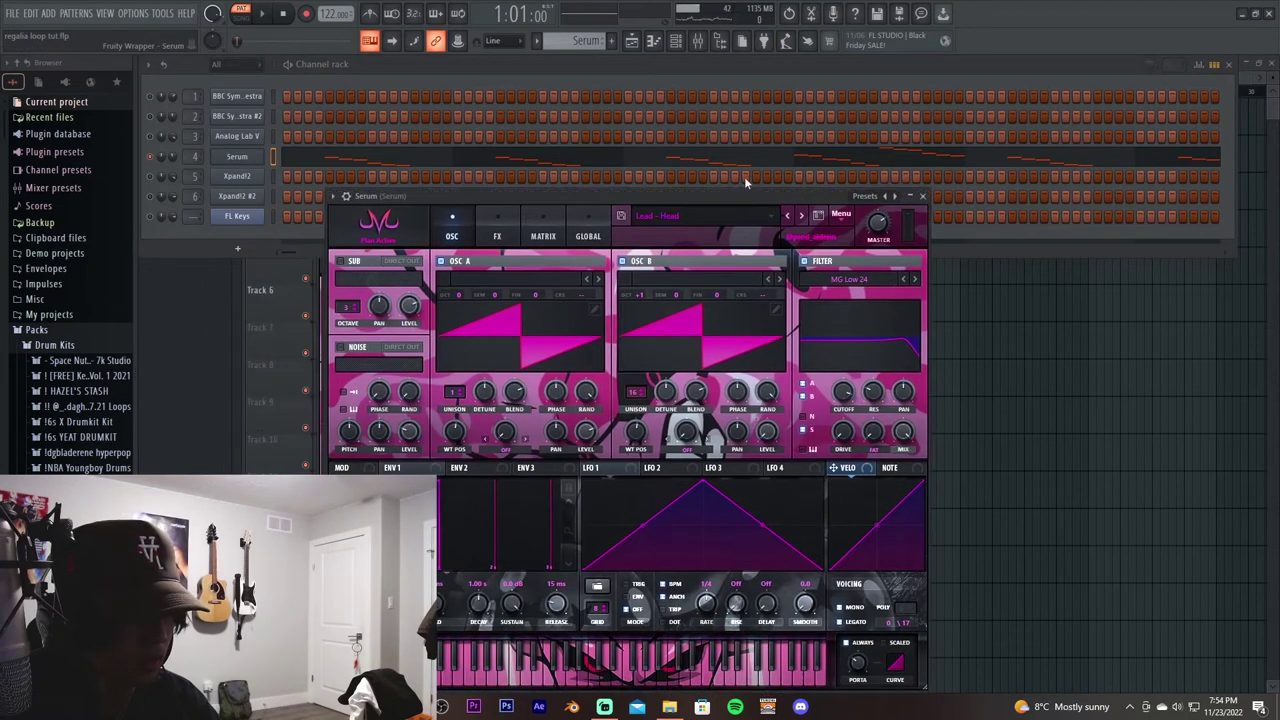
left_click(713, 186)
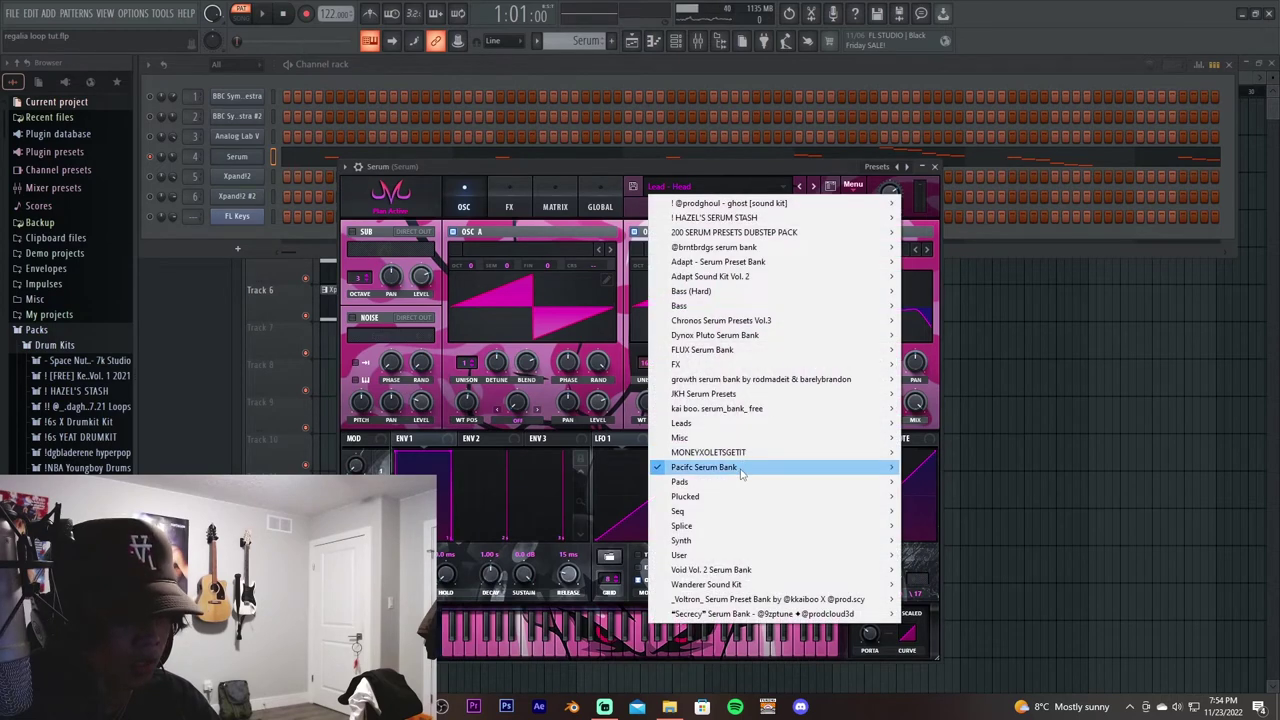
left_click(990, 163)
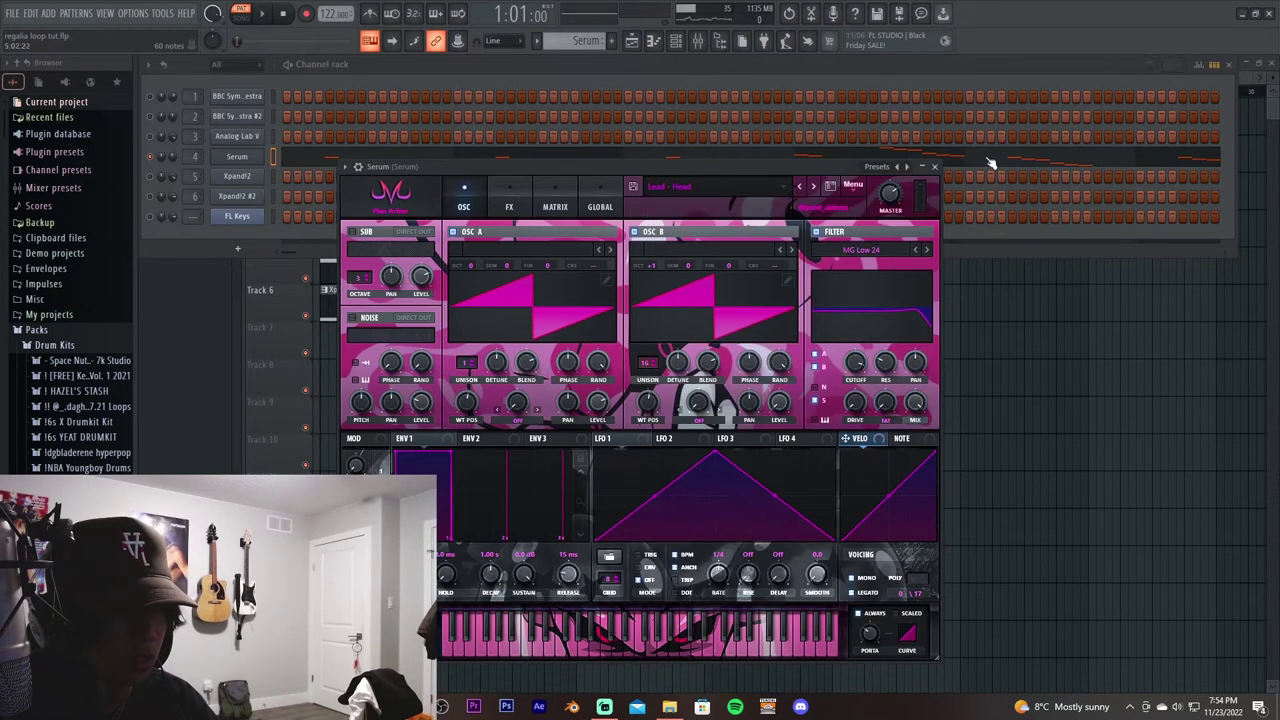
left_click(935, 167)
- Play back the Serum channel's descending note runs in its piano roll
left_click(360, 162)
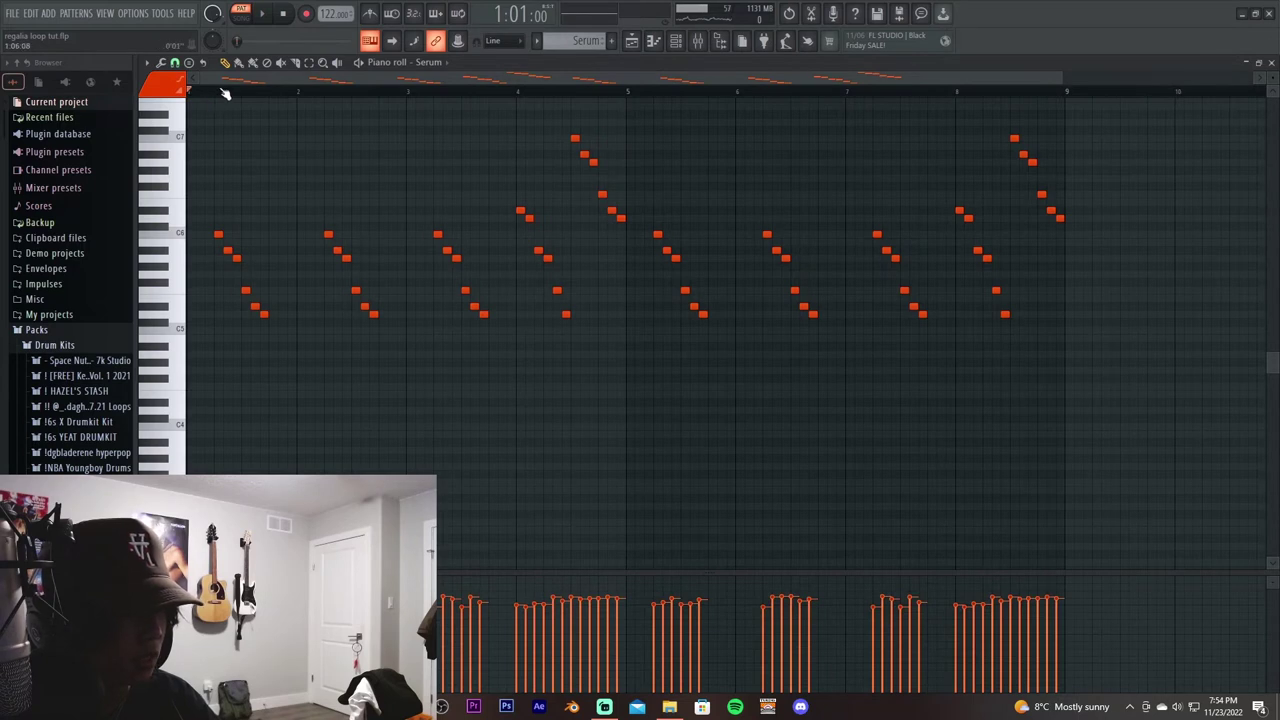
key("space")
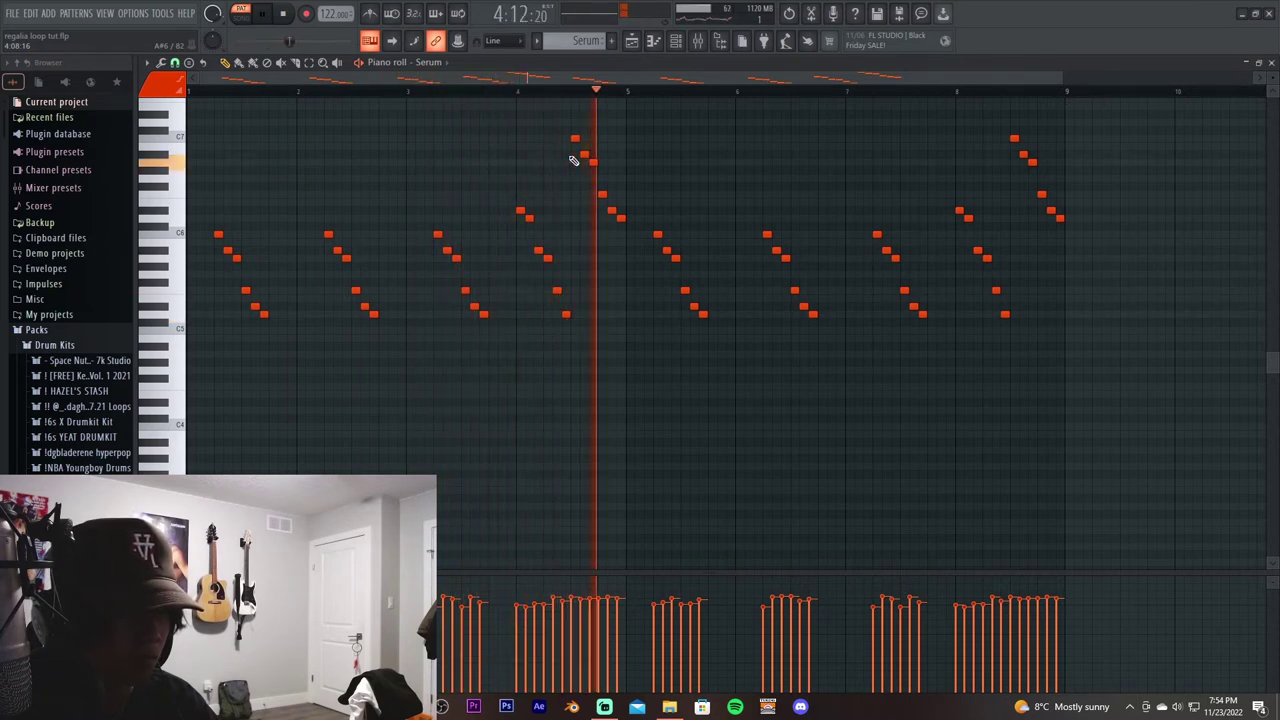
key("space")
- Switch to the Xpand!2 pattern and open the first Xpand!2 channel's instrument to check its Solo Violin sound
key("F6")
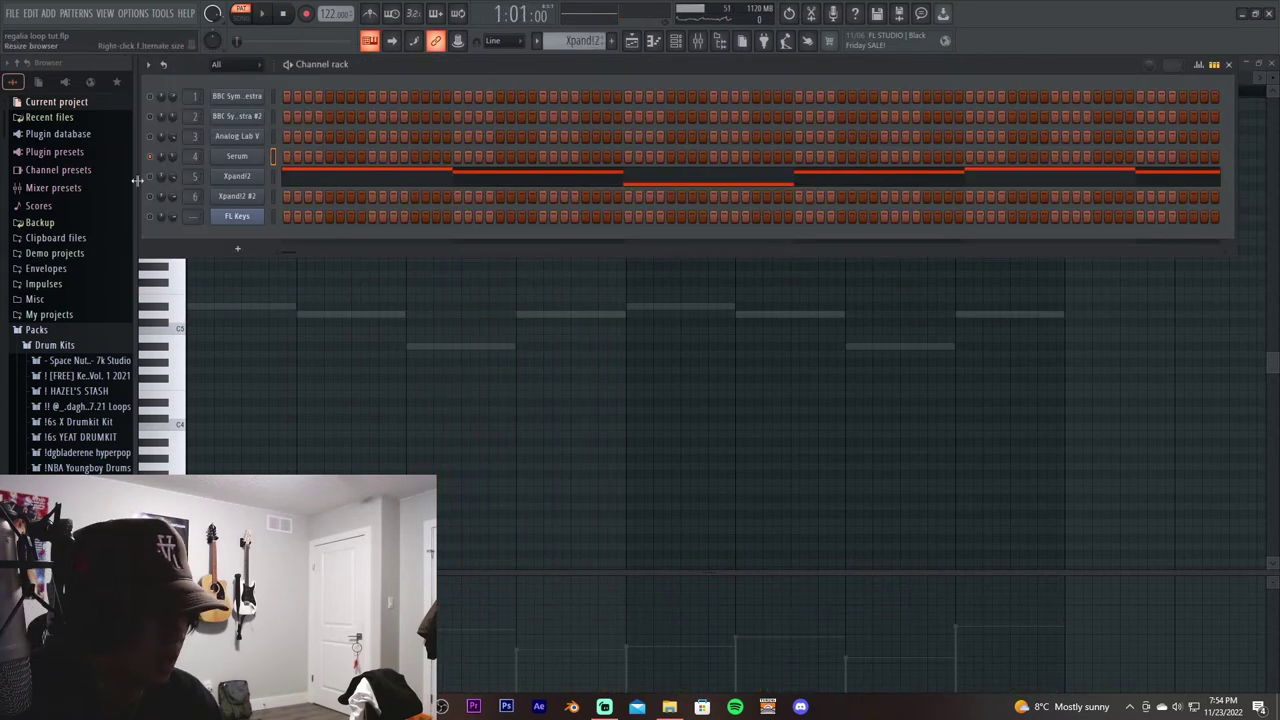
left_click(239, 190)
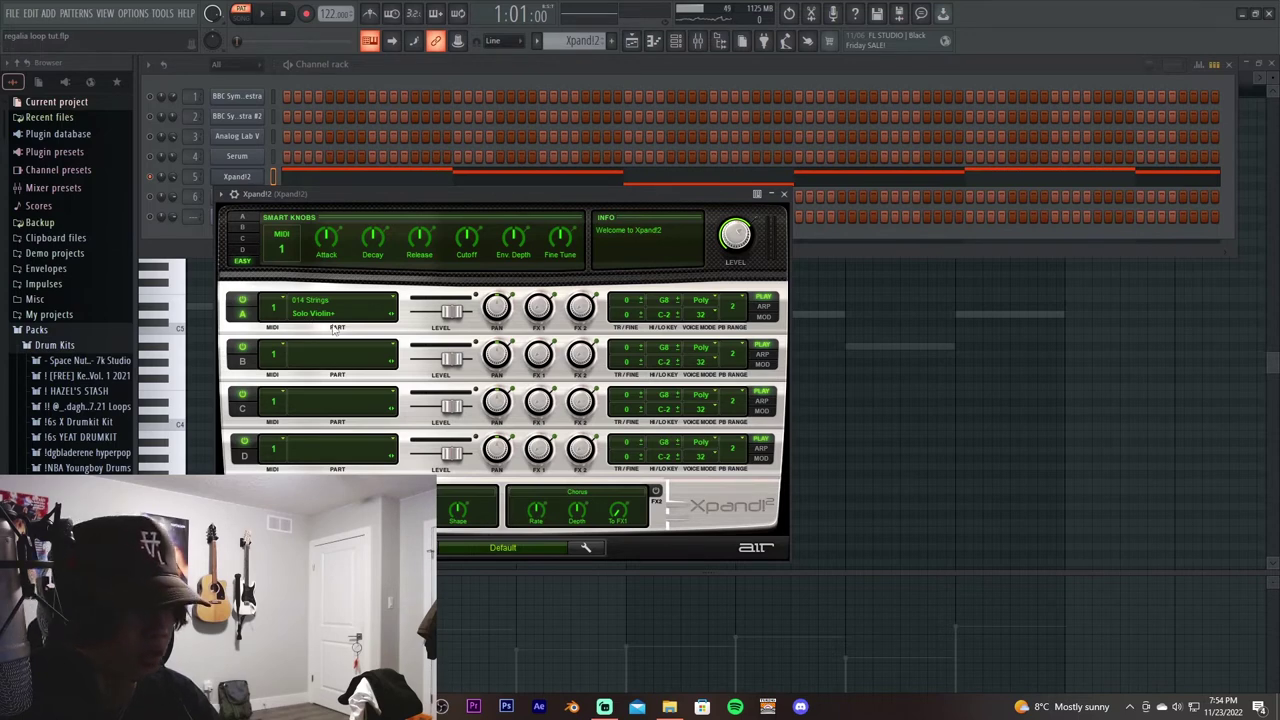
- Close the first Xpand!2 instrument and play back that channel's long sustained notes in the piano roll
left_click(784, 194)
key("Escape")
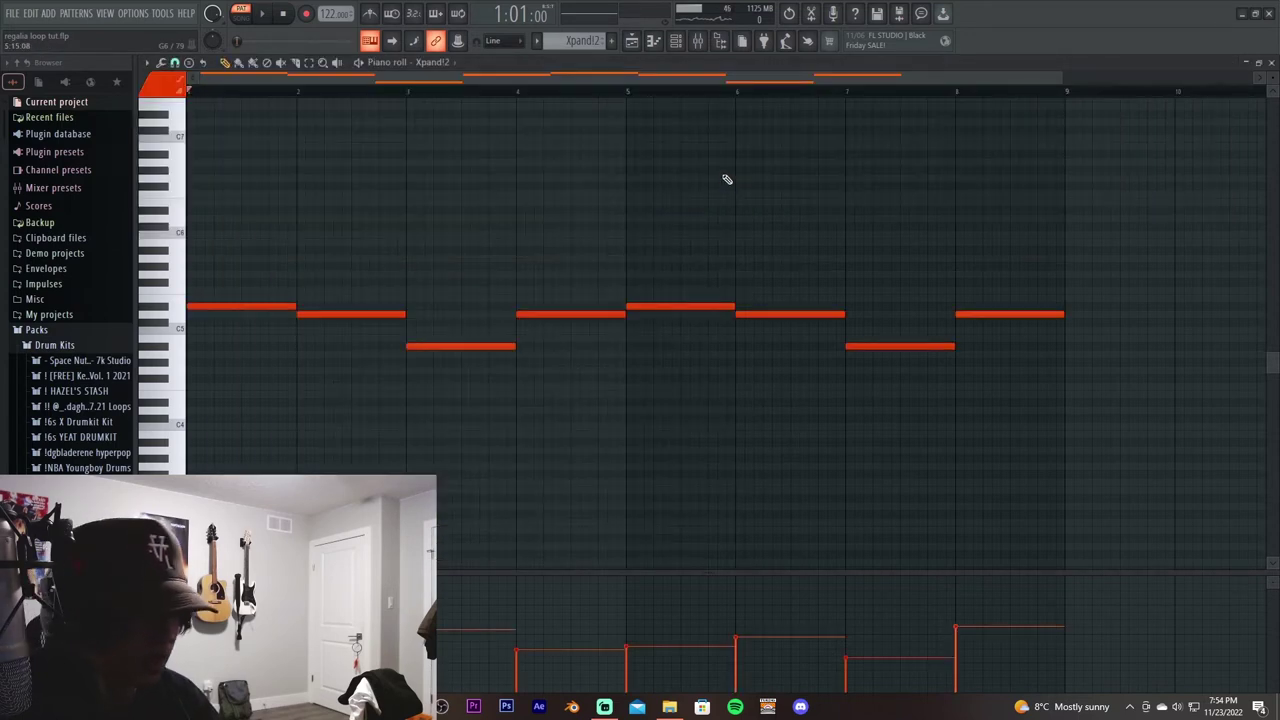
scroll(265, 108, "down", 2, "ctrl")
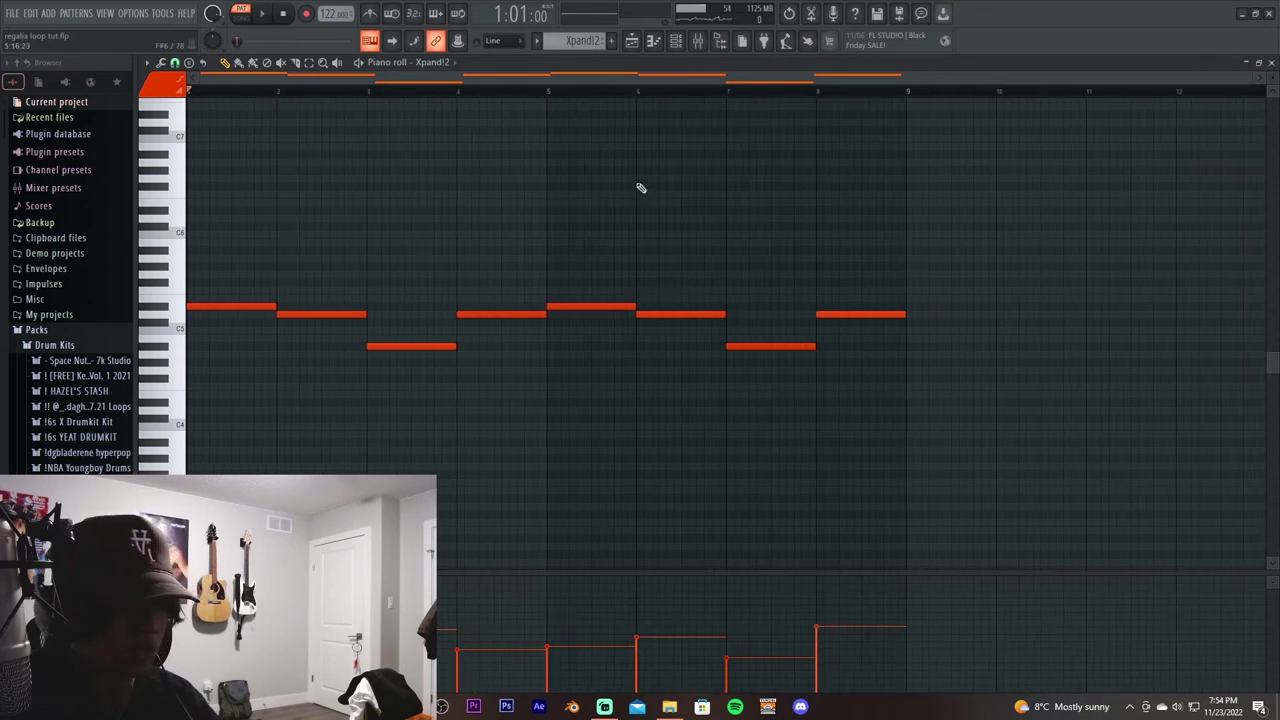
scroll(641, 188, "down", 1)
key("space")
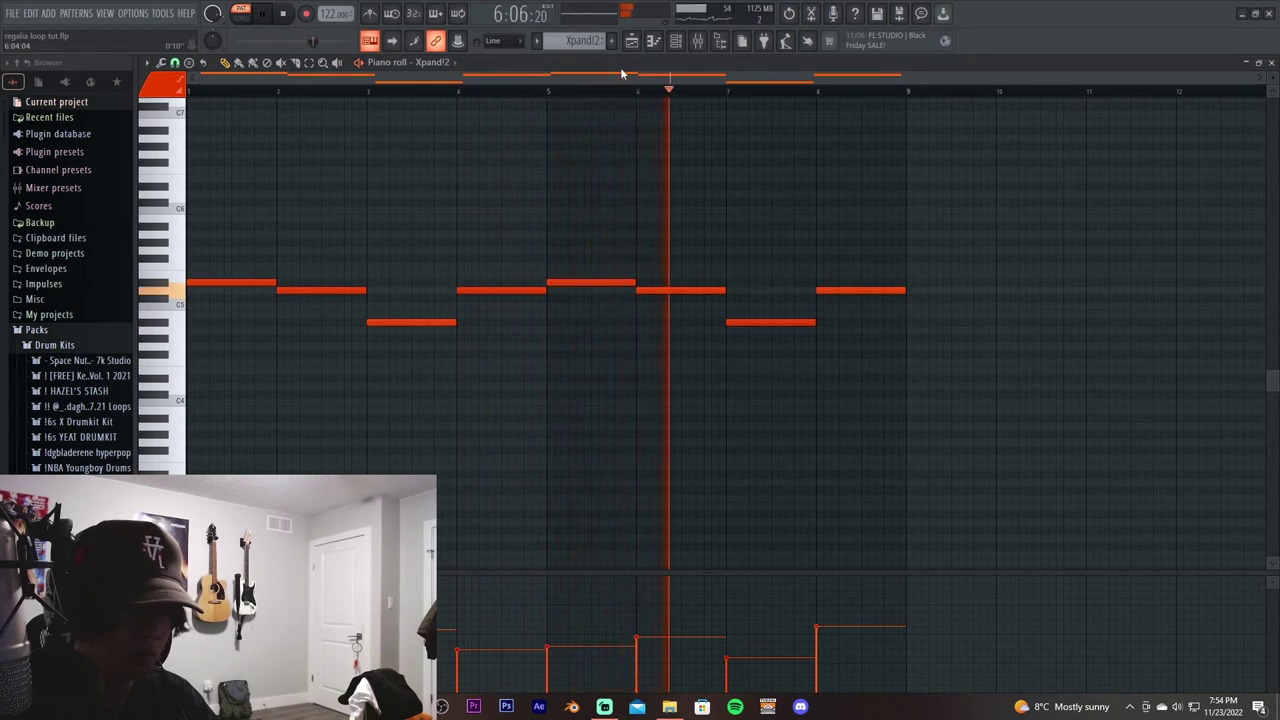
- Switch to the Xpand!2 #2 pattern and open its instrument to check the strings preset, then close it without changes
left_click(676, 46)
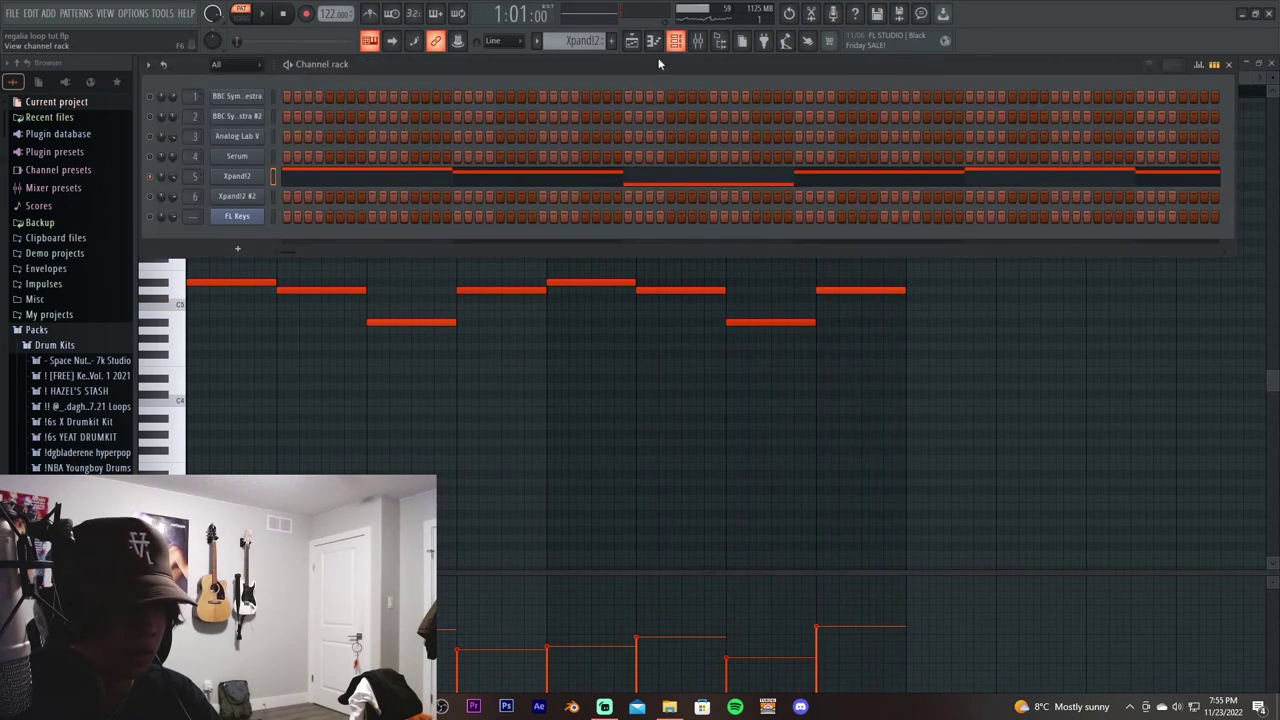
scroll(570, 45, "down", 1)
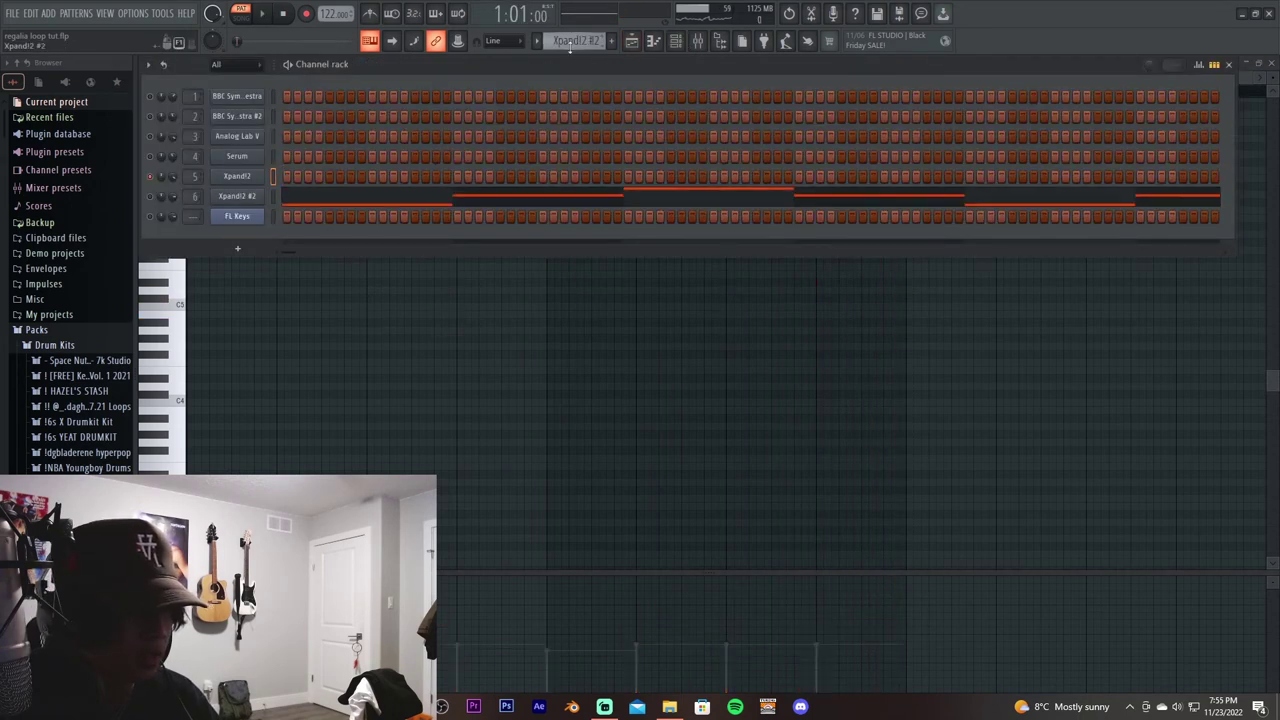
left_click(237, 197)
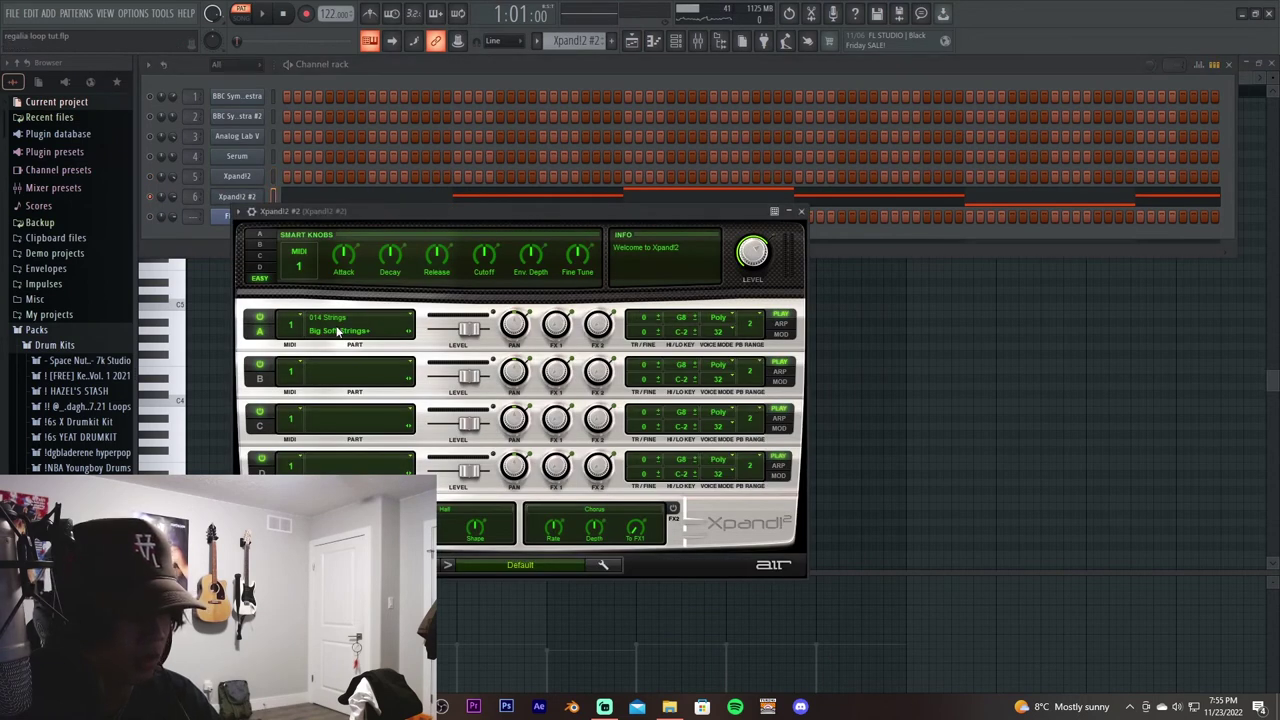
left_click(802, 213)
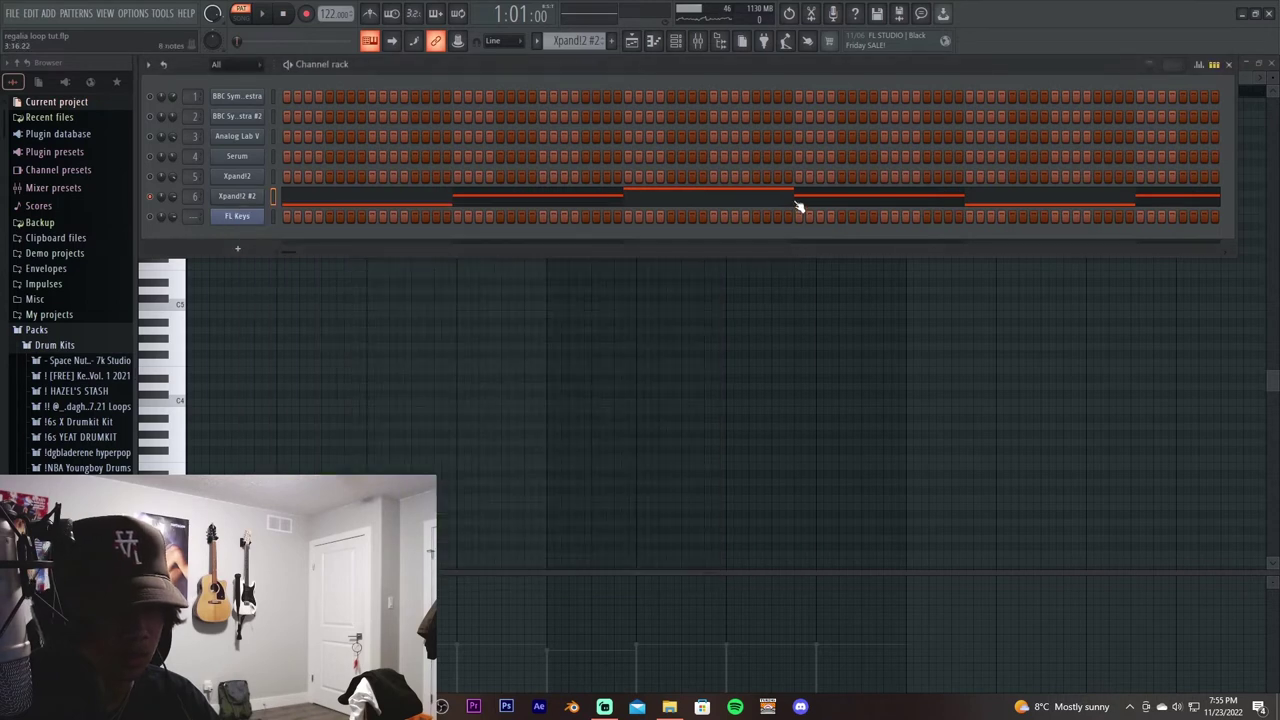
- Open the Xpand!2 #2 channel's notes in the piano roll and play them back, then stop playback
left_click(795, 205)
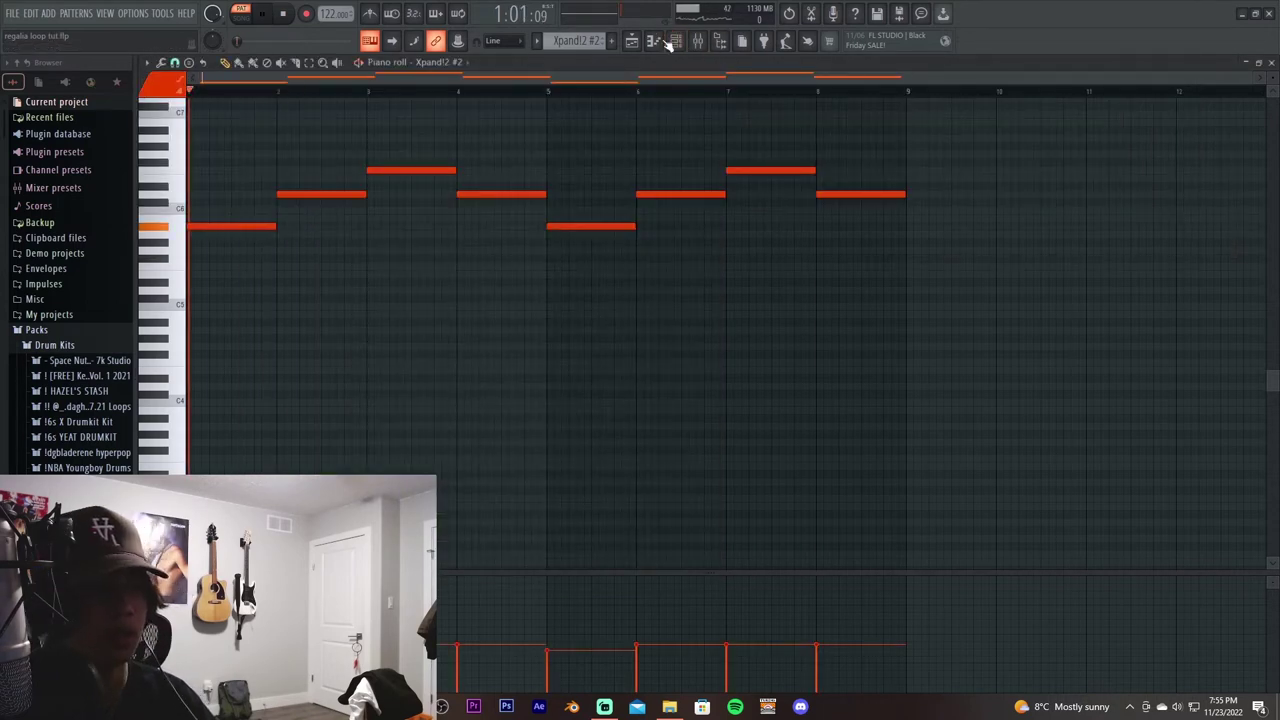
key("space")
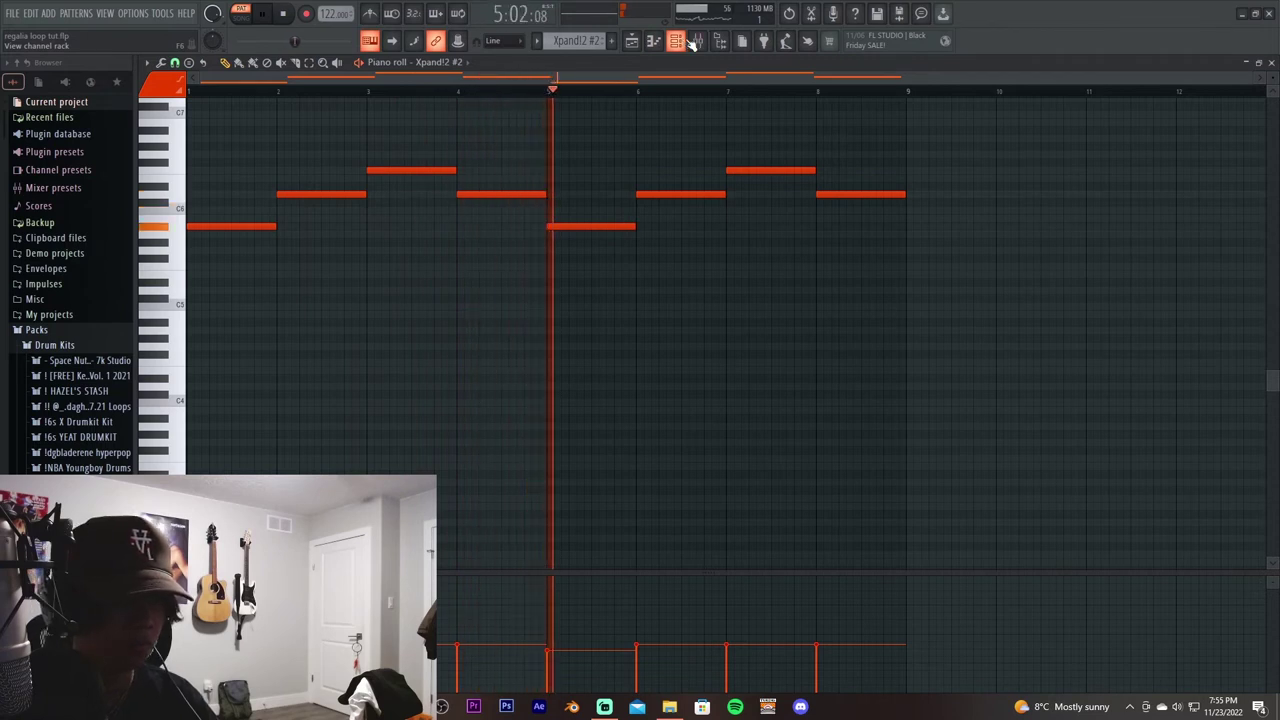
key("space")
- Leave the piano roll and play the rendered Regalia 122 bpm audio clip on Track 7 in the playlist
left_click(1271, 62)
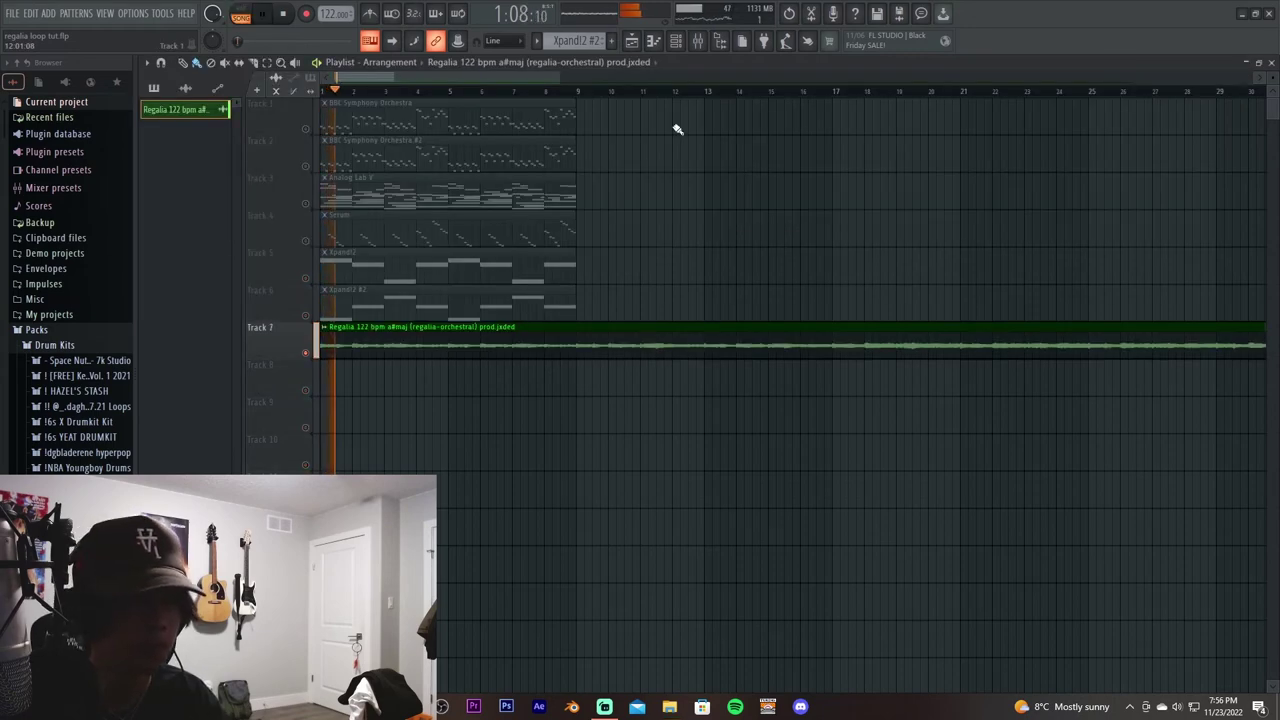
scroll(470, 103, "up", 1)
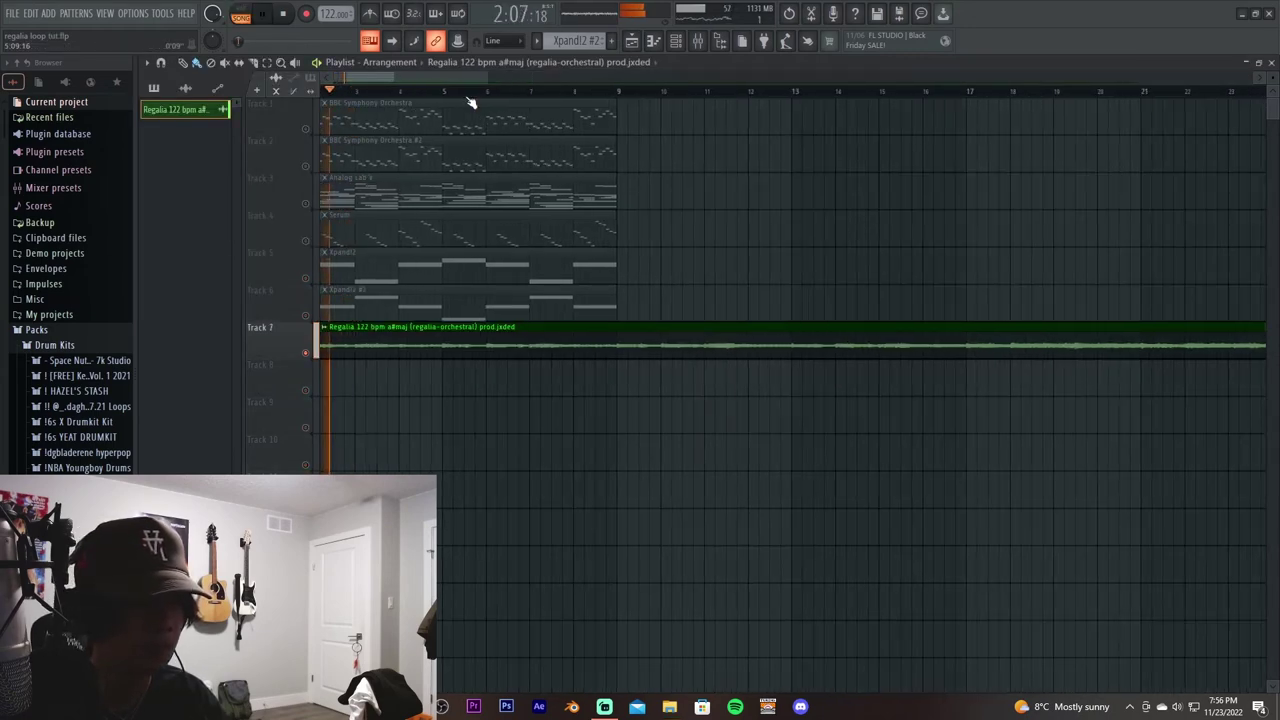
scroll(434, 76, "up", 1)
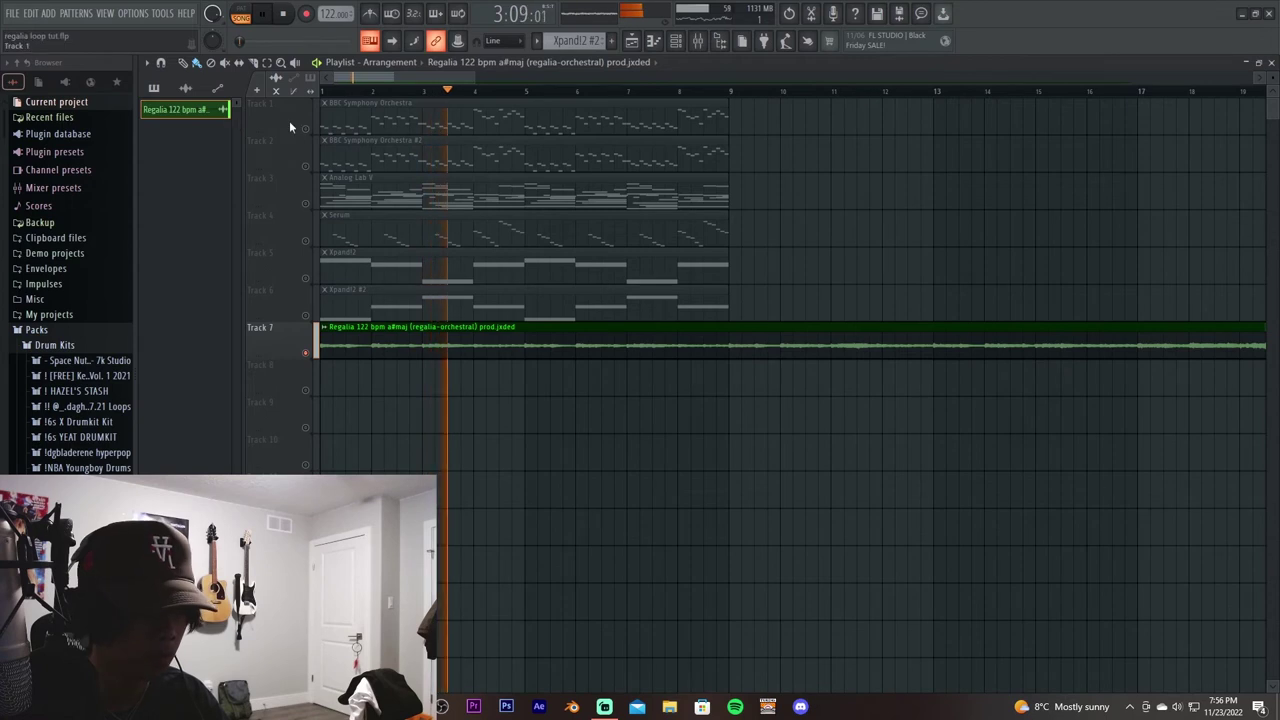
scroll(585, 80, "down", 2)
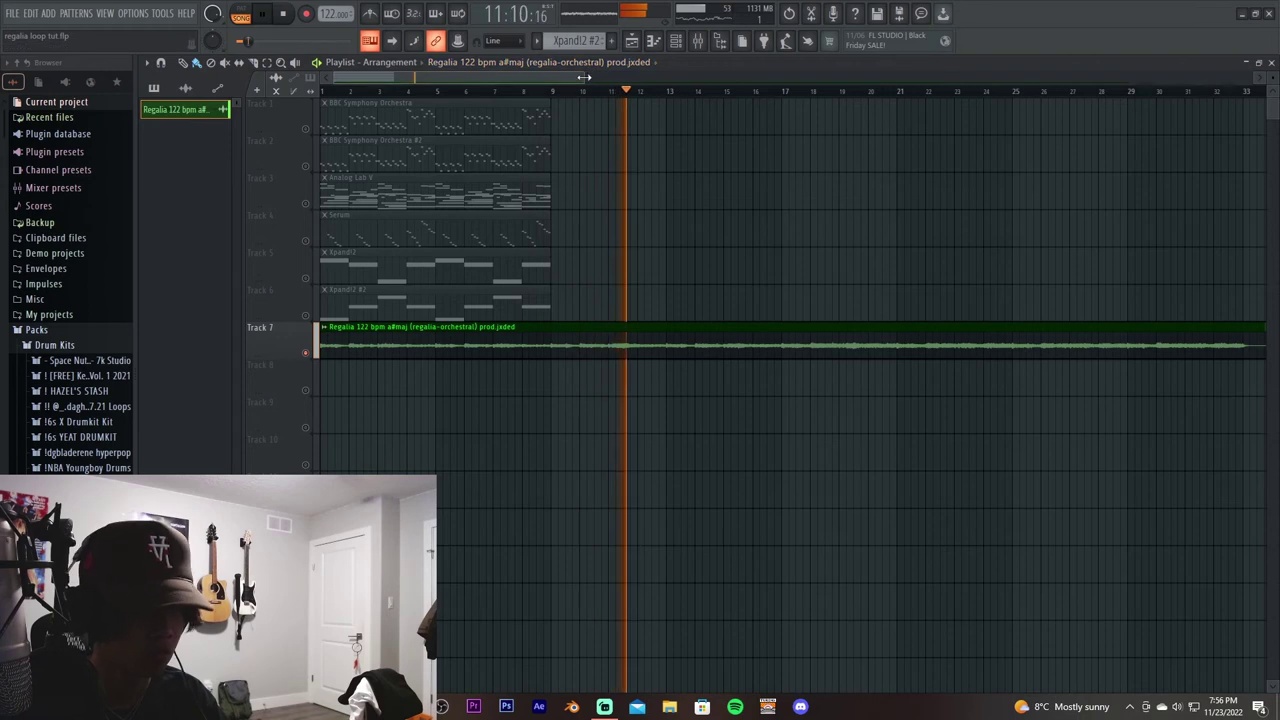
left_click_drag(584, 76, 696, 74)
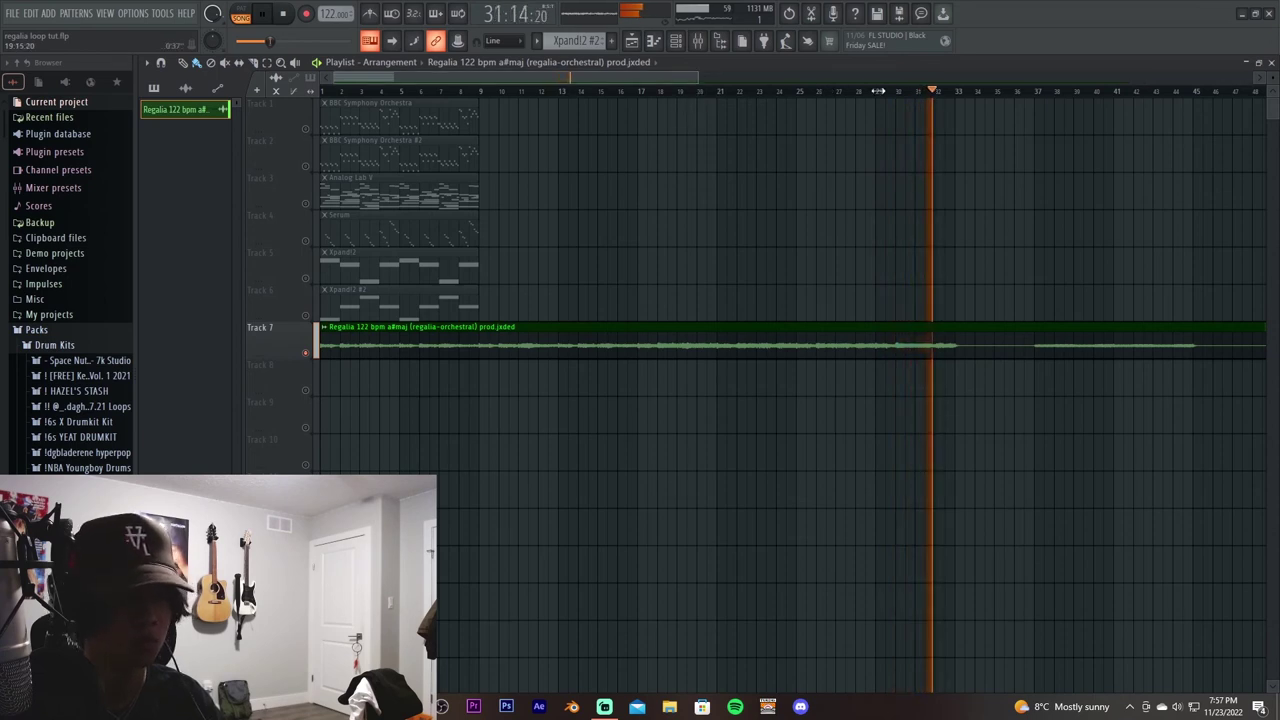
scroll(878, 91, "down", 2)
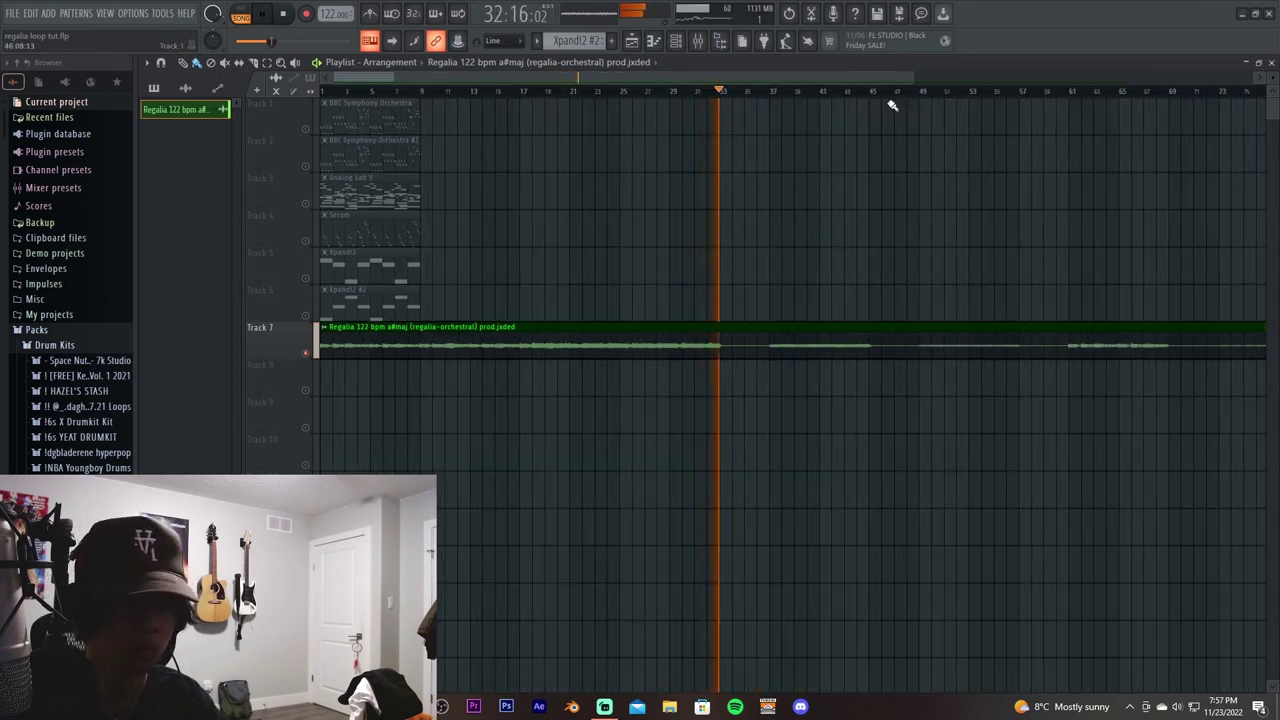